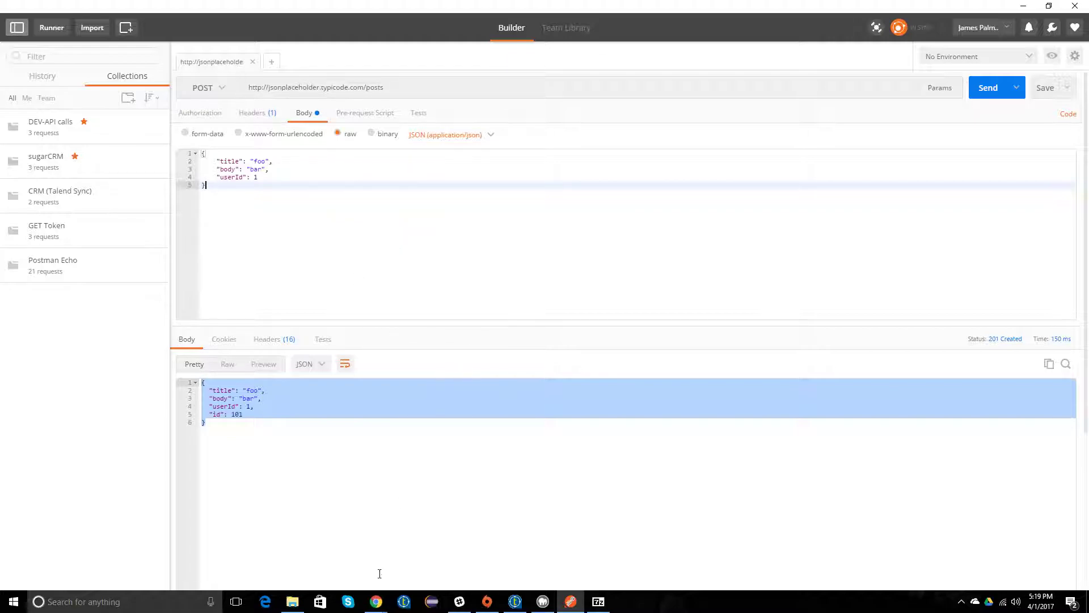
# - Switch to Chrome to view the Download Postman page and its web address, and return to Postman
pyautogui.moveTo(377, 601)
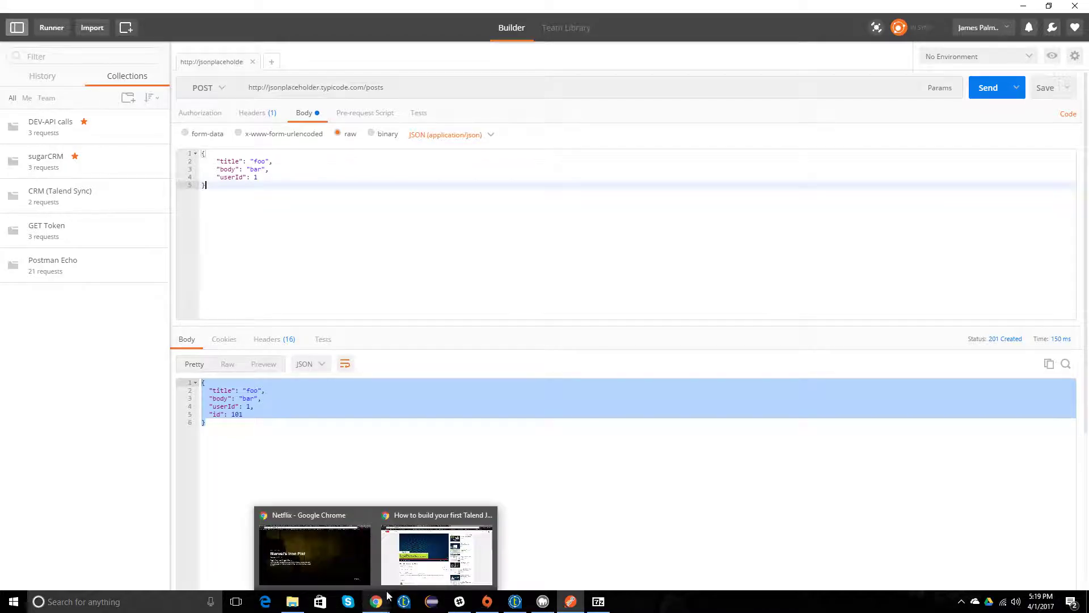
pyautogui.click(414, 583)
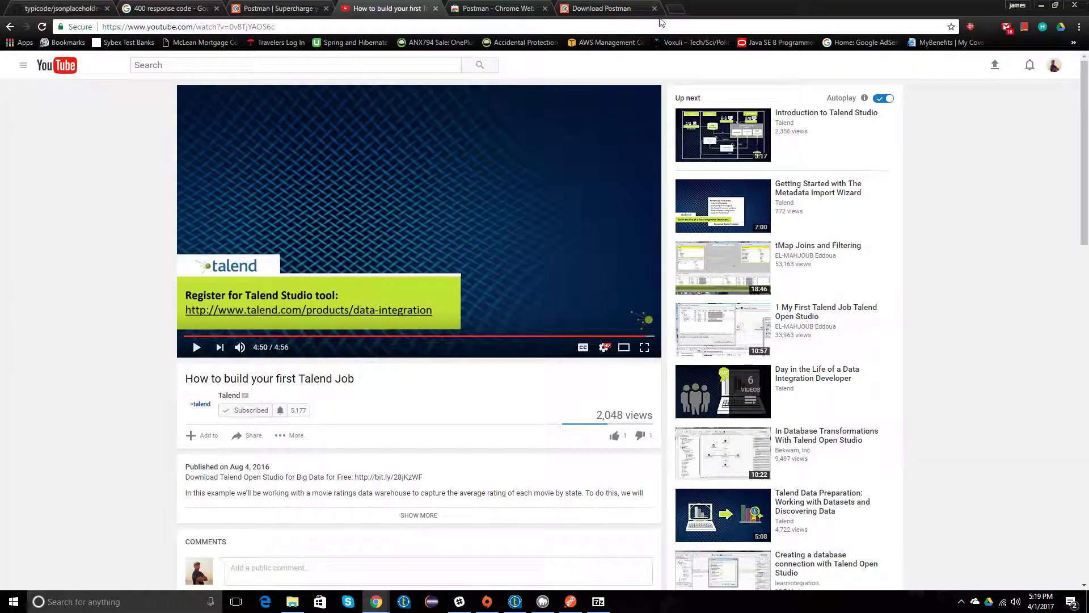
pyautogui.click(600, 10)
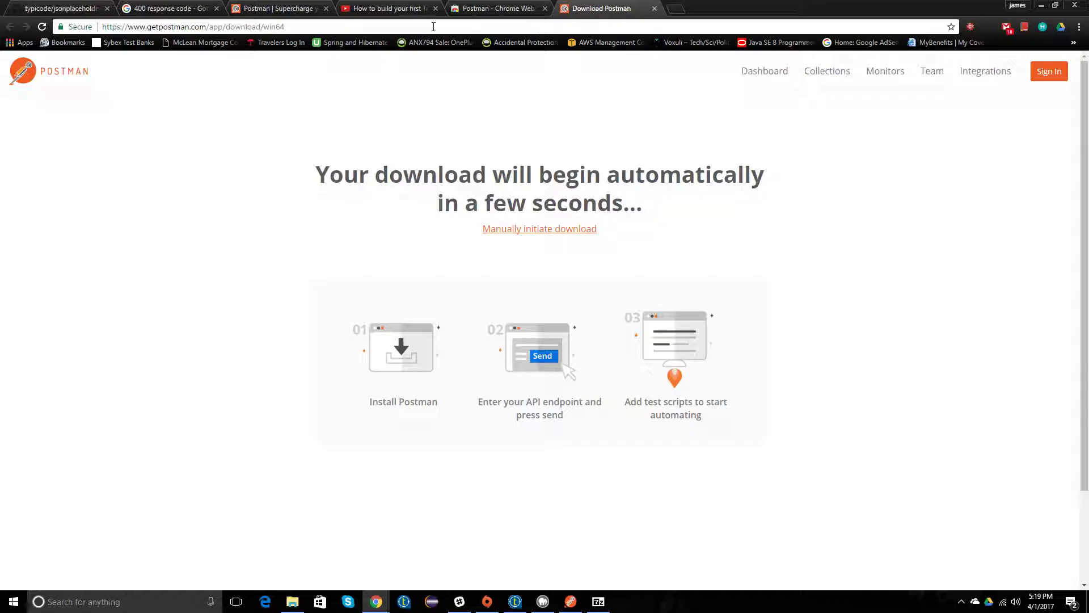
pyautogui.moveTo(160, 28); pyautogui.dragTo(196, 31)
pyautogui.click(252, 178)
pyautogui.click(571, 601)
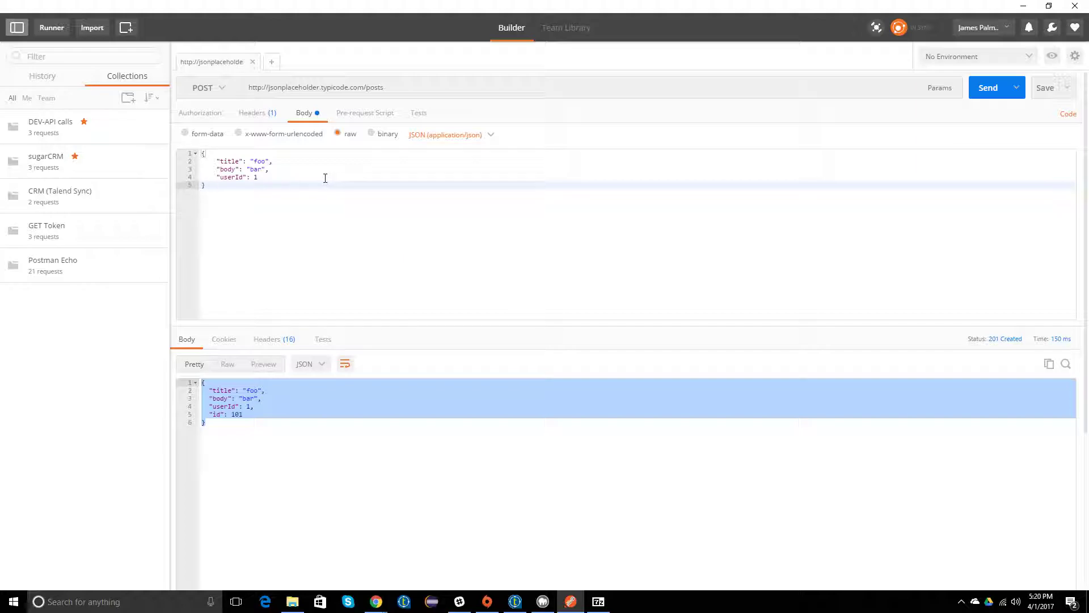
# - Review the POST request's URL and JSON body, the request history and the saved collections
pyautogui.moveTo(398, 89); pyautogui.dragTo(255, 91)
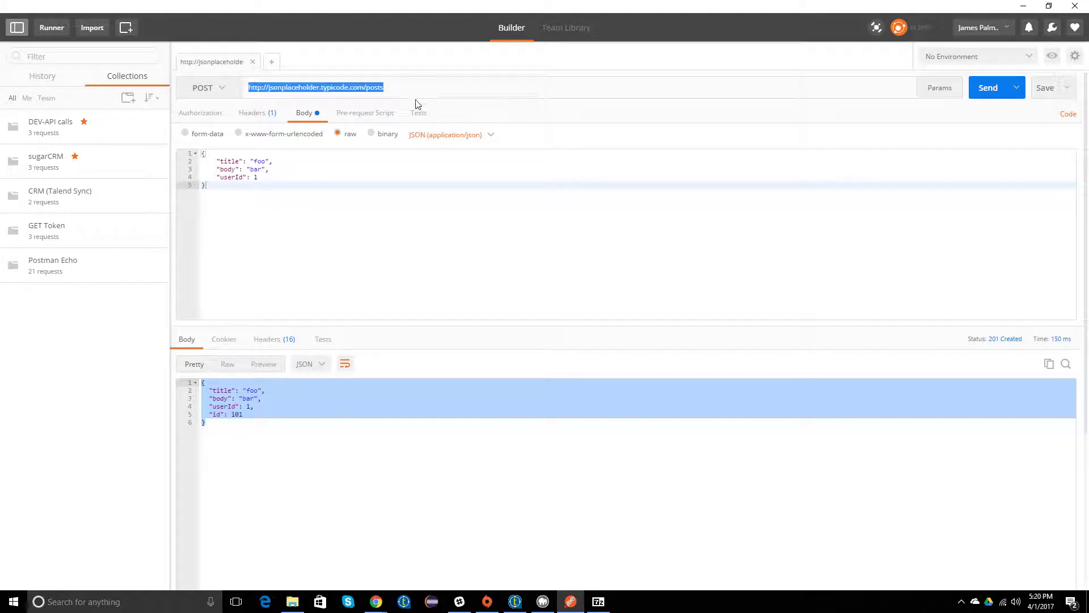
pyautogui.click(307, 177)
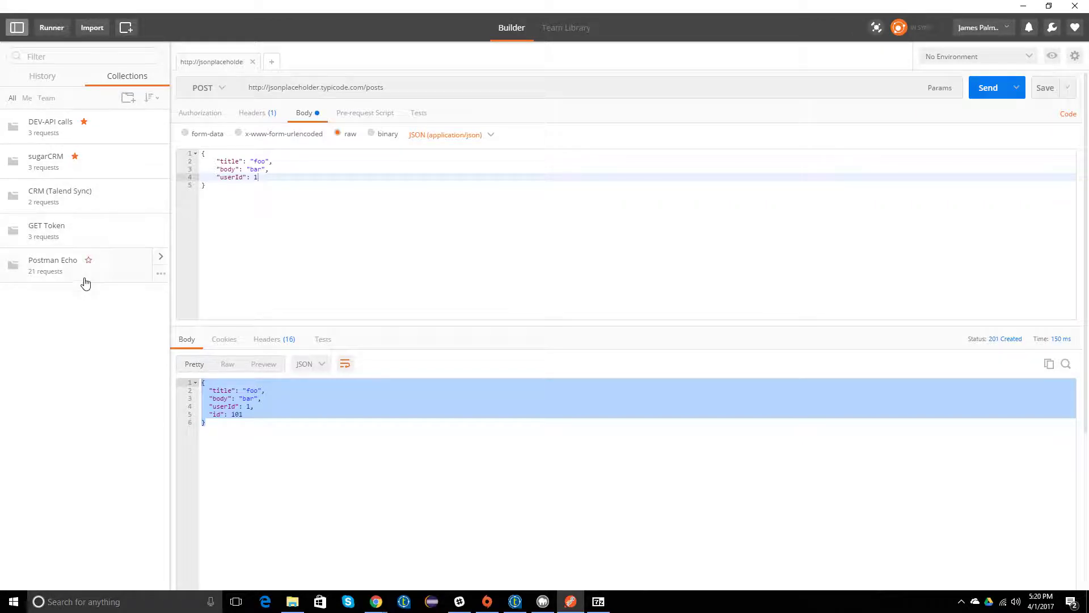
pyautogui.click(62, 81)
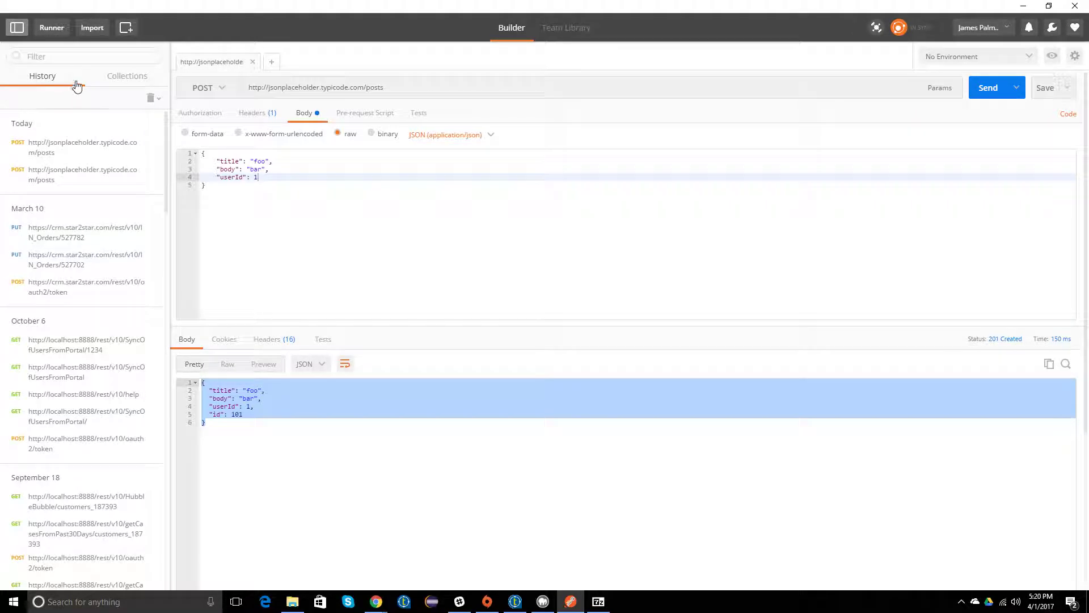
pyautogui.click(138, 85)
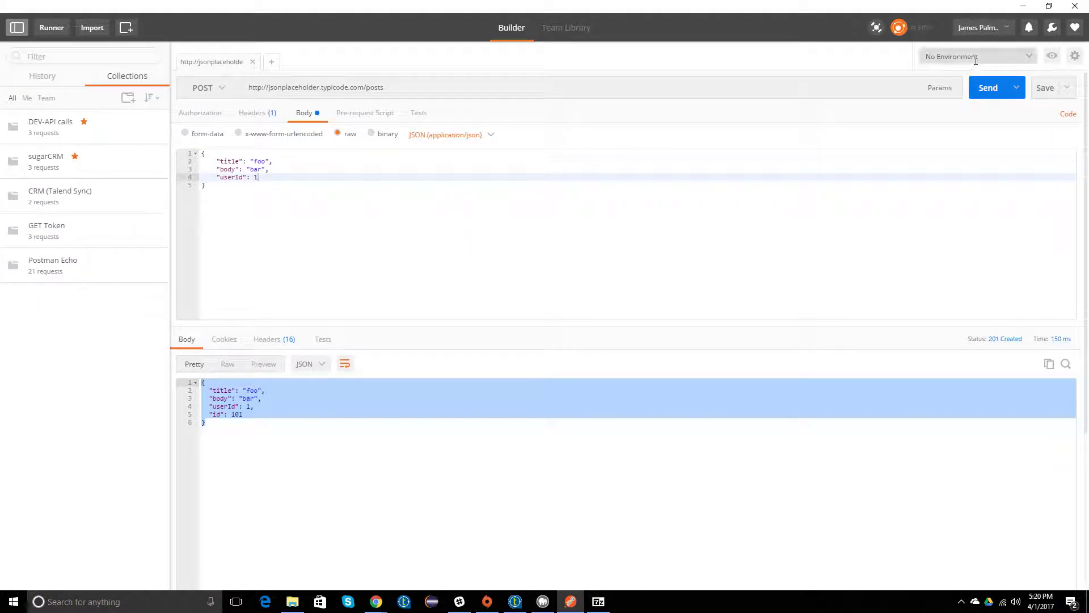
# - Add a global variable with the key var1 and an empty value, and save the globals
pyautogui.click(1052, 59)
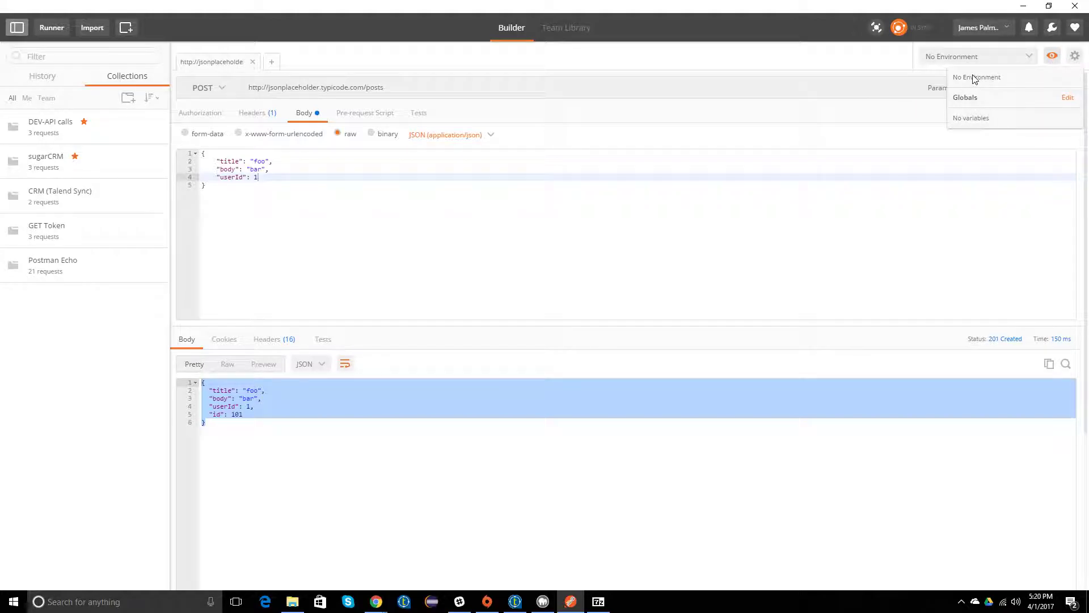
pyautogui.click(1066, 98)
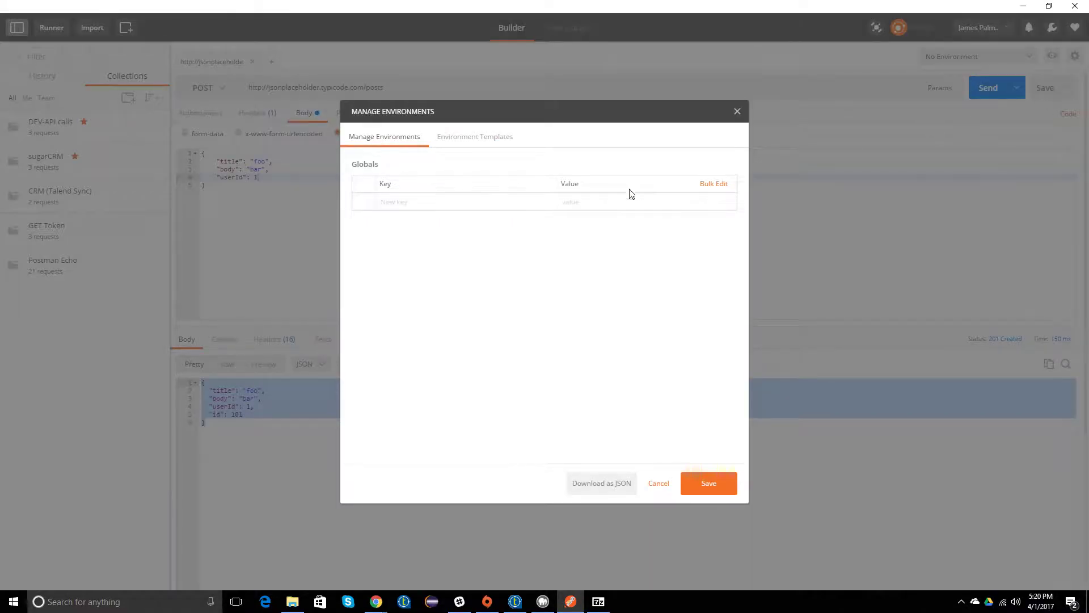
pyautogui.click(402, 203)
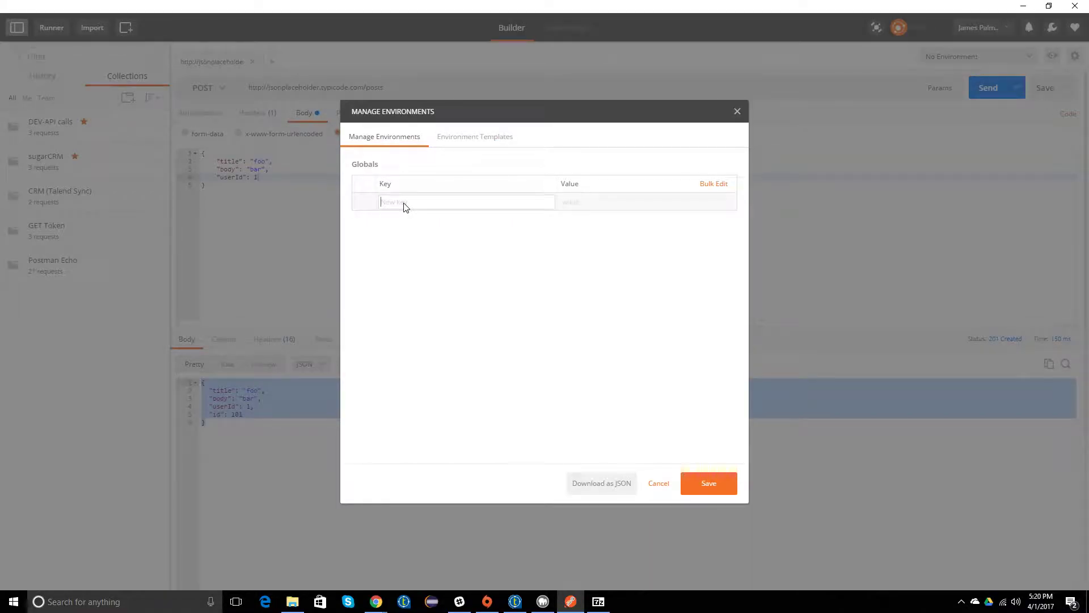
pyautogui.write('var1')
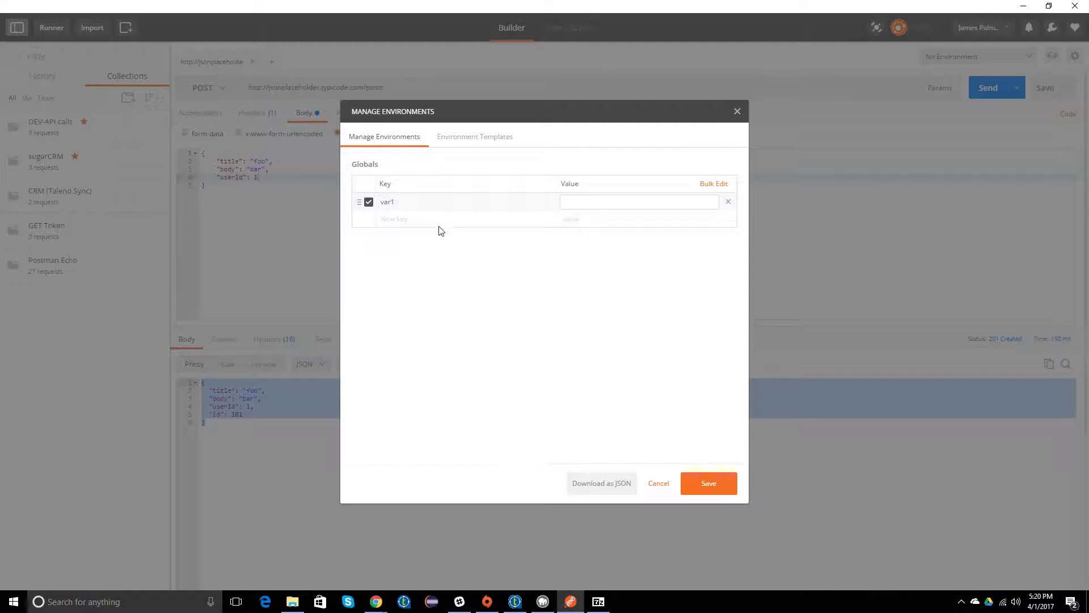
pyautogui.click(707, 482)
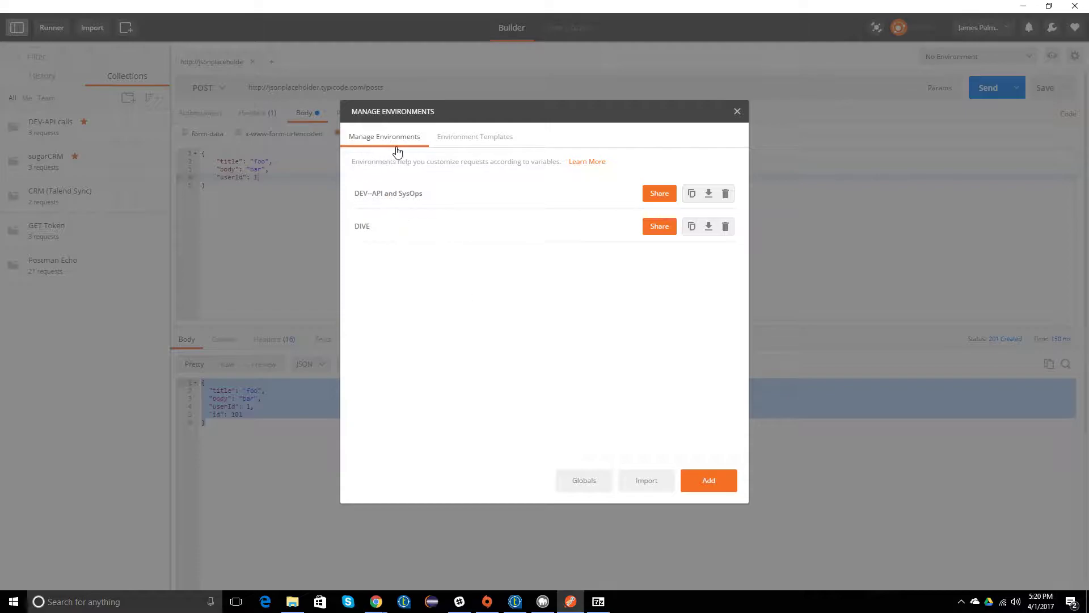
# - Look at the environment templates and the managed environments, and return to the request
pyautogui.click(466, 142)
pyautogui.click(386, 139)
pyautogui.click(737, 112)
pyautogui.click(342, 197)
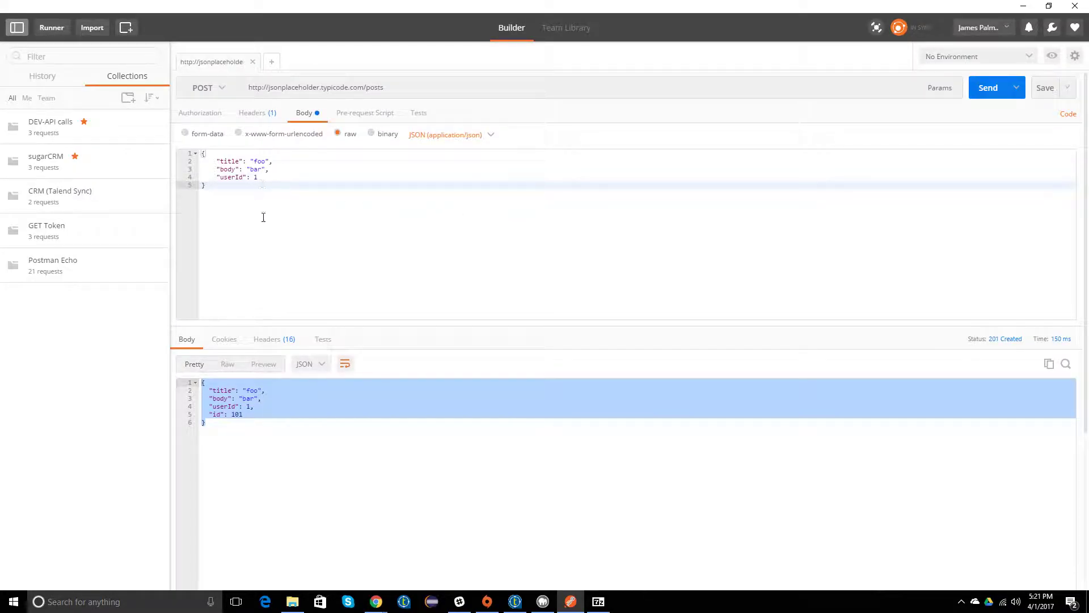
pyautogui.click(256, 428)
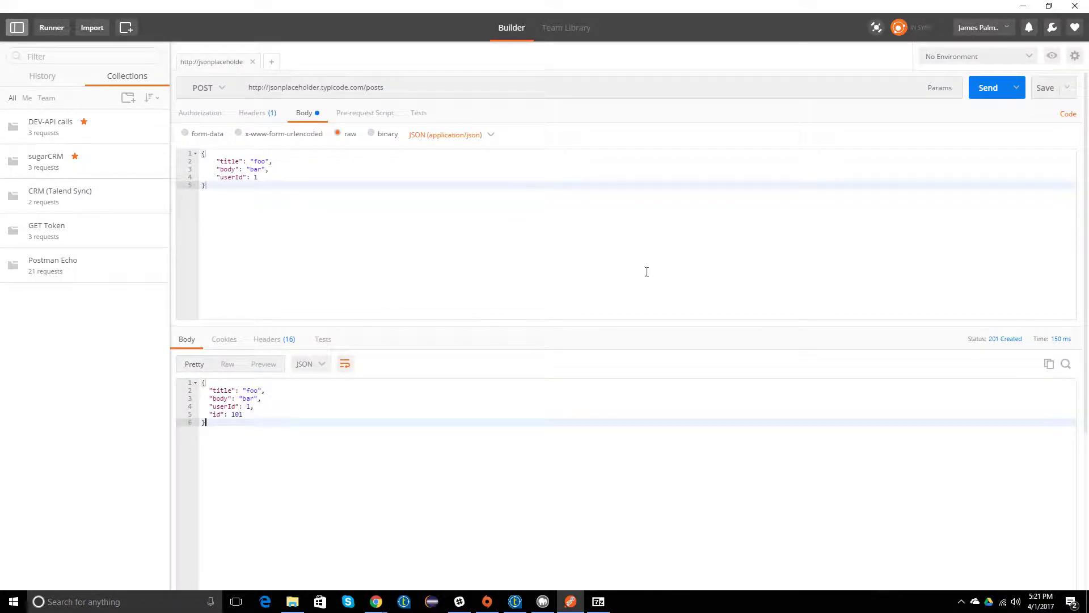
# - Inspect the list of selectable environments and the overview of global variables
pyautogui.click(1007, 57)
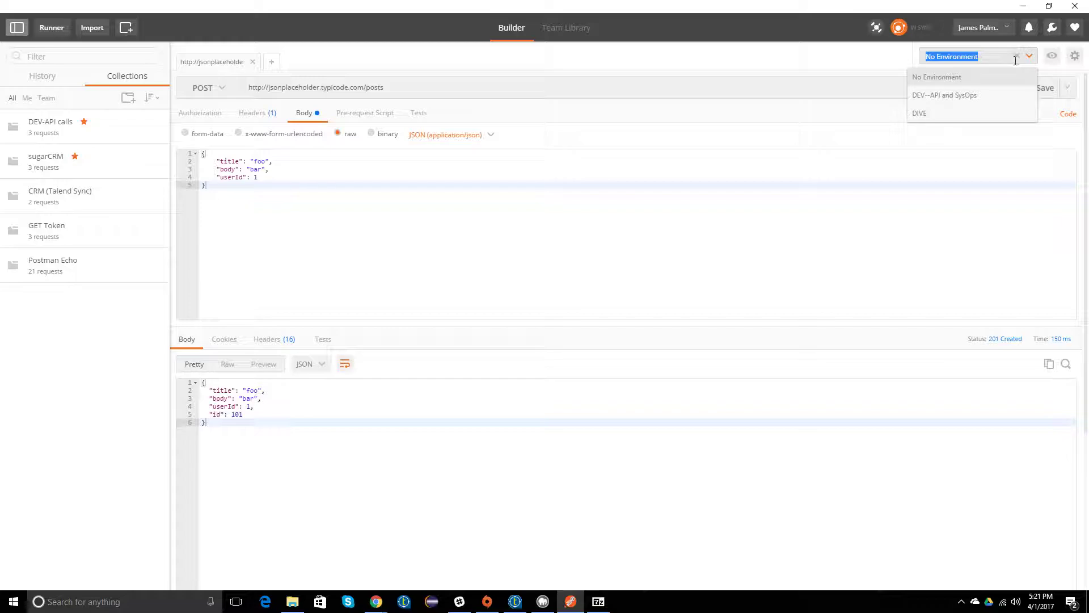
pyautogui.click(1047, 59)
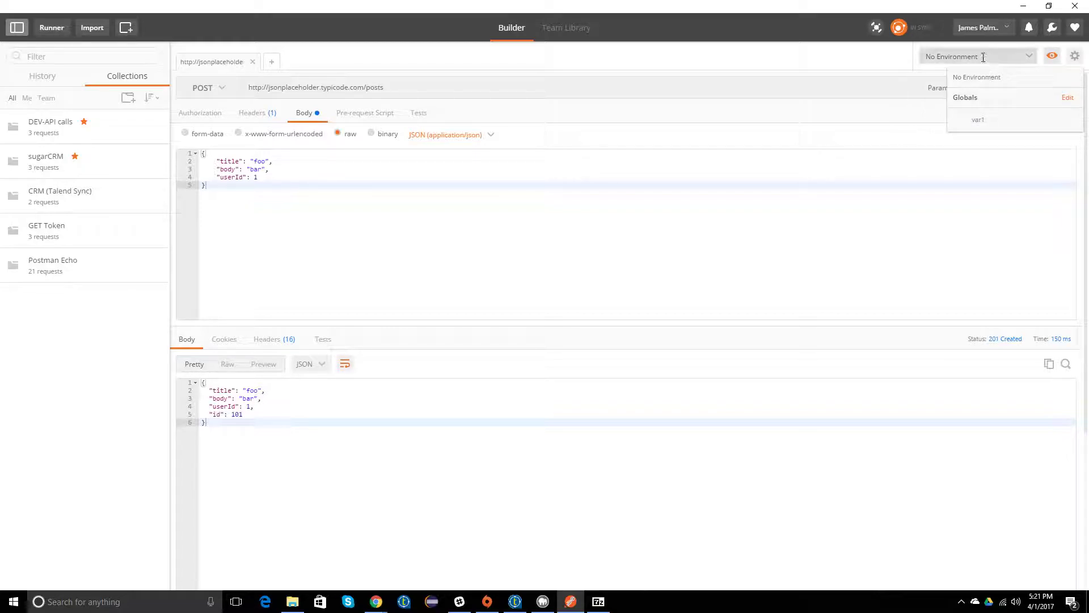
pyautogui.click(1001, 57)
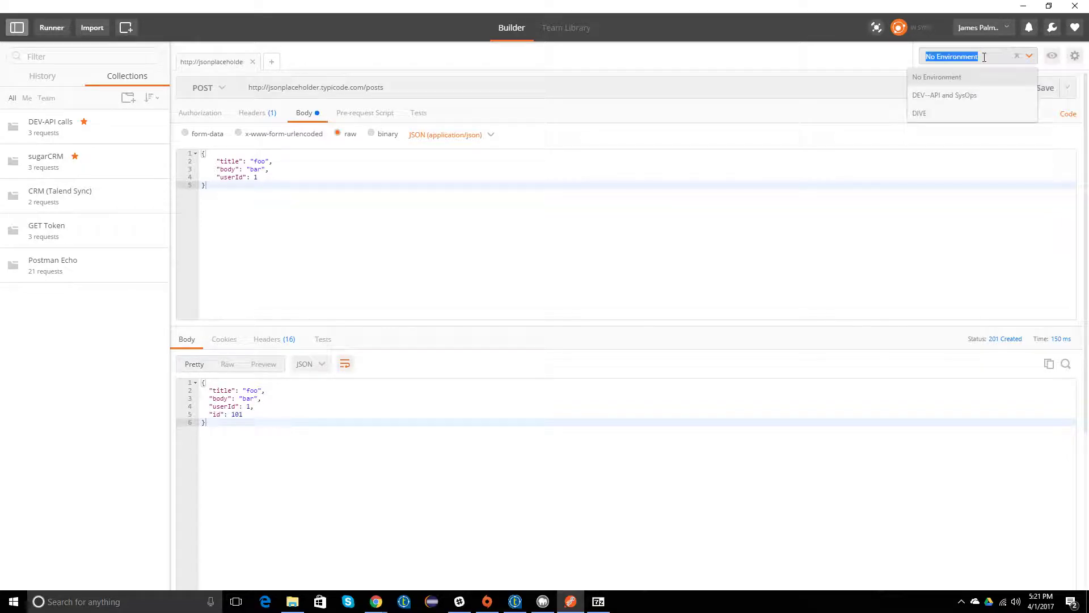
pyautogui.click(1049, 59)
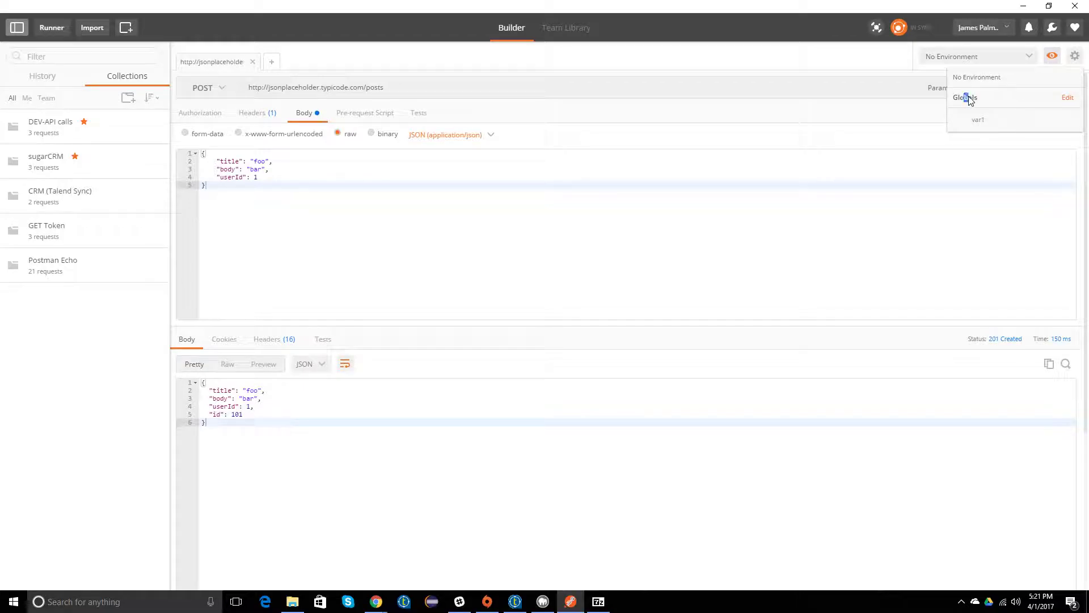
# - Store the title value "foo" from the response body in the global variable var1
pyautogui.click(375, 405)
pyautogui.doubleClick(250, 389)
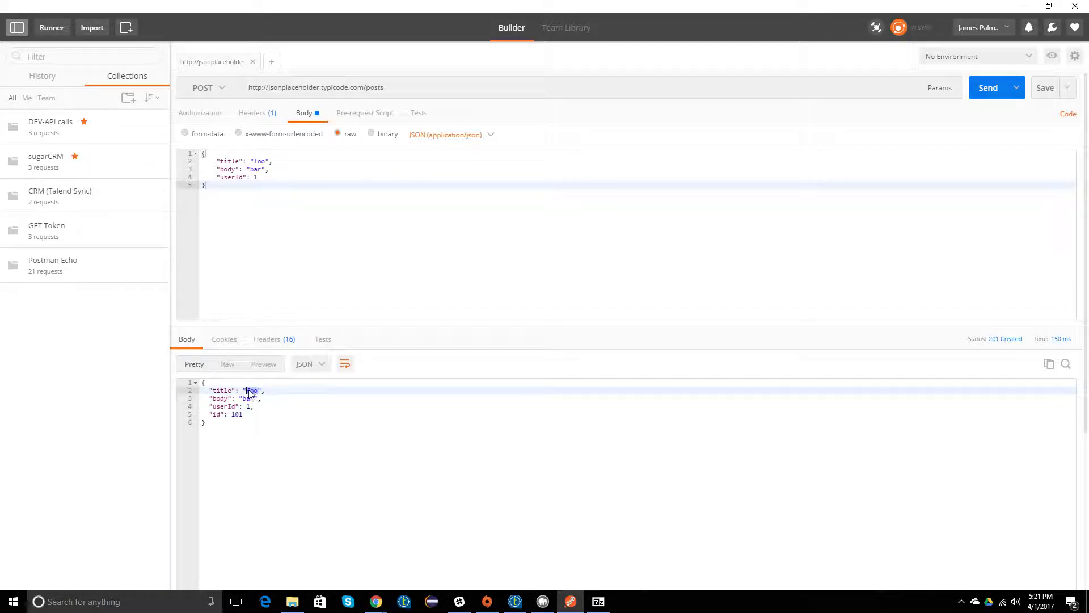
pyautogui.rightClick(250, 390)
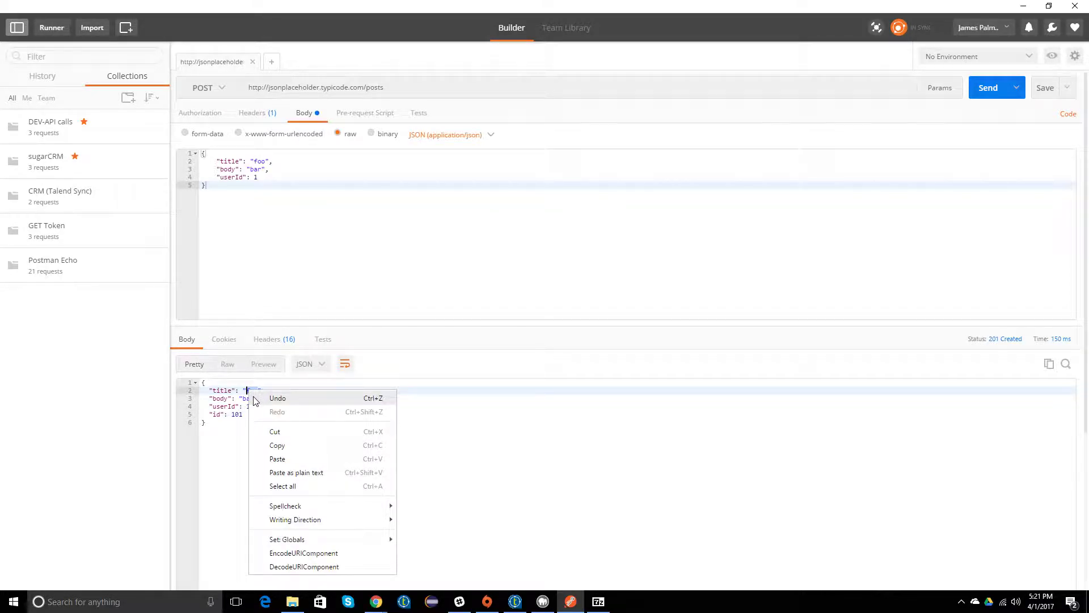
pyautogui.moveTo(292, 542)
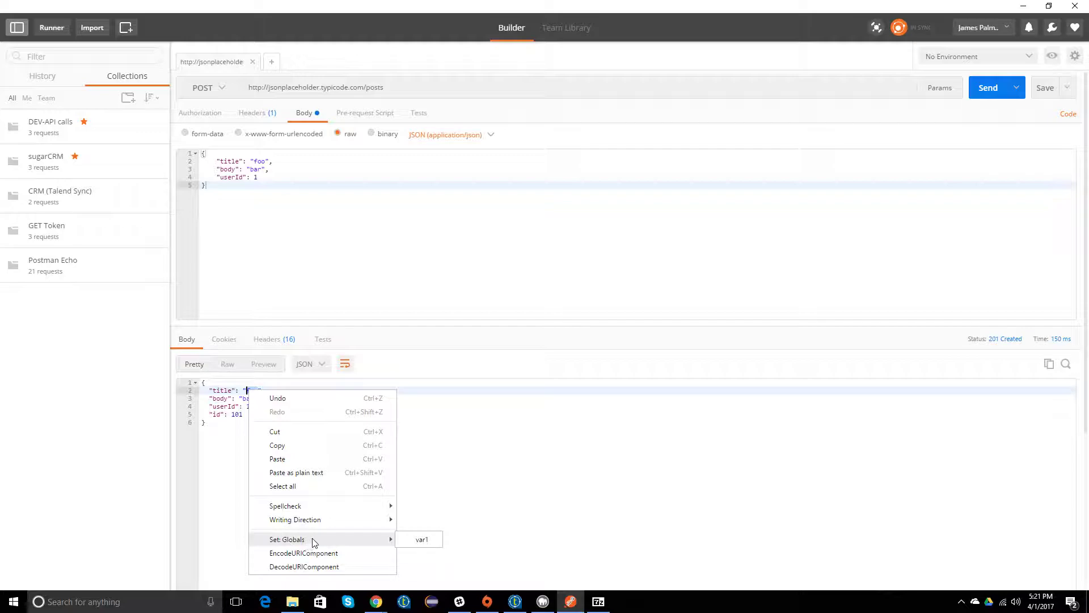
pyautogui.click(420, 542)
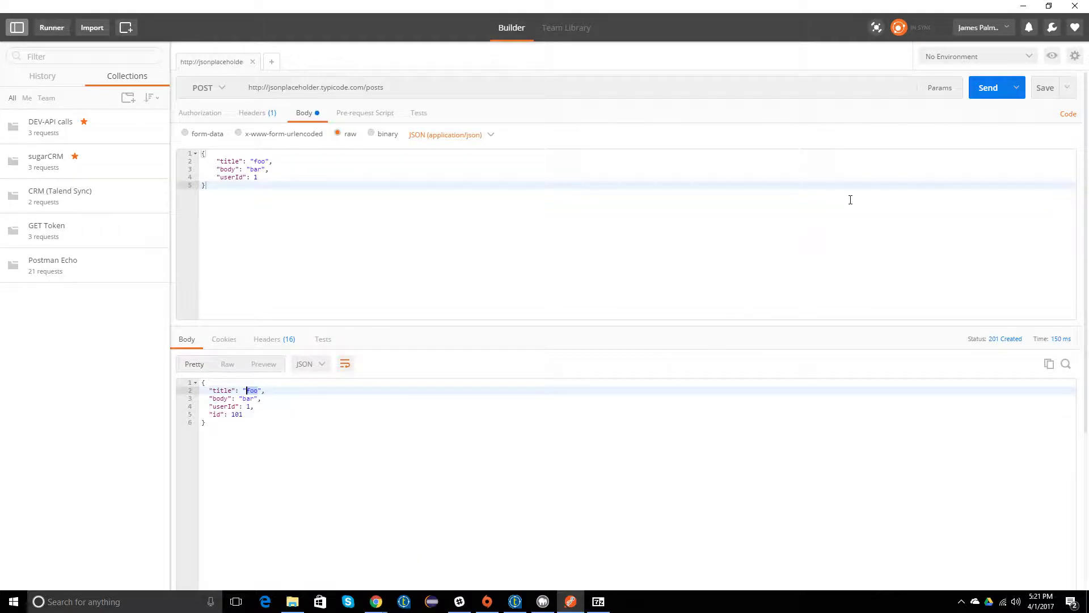
# - Check the value assigned to the global variable var1
pyautogui.click(1055, 57)
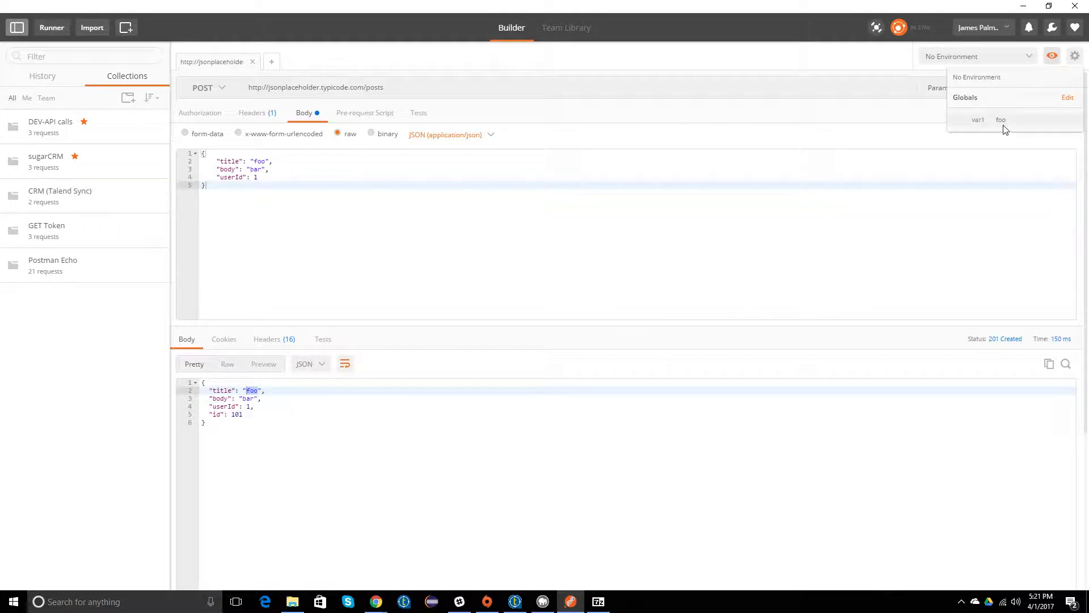
pyautogui.click(987, 155)
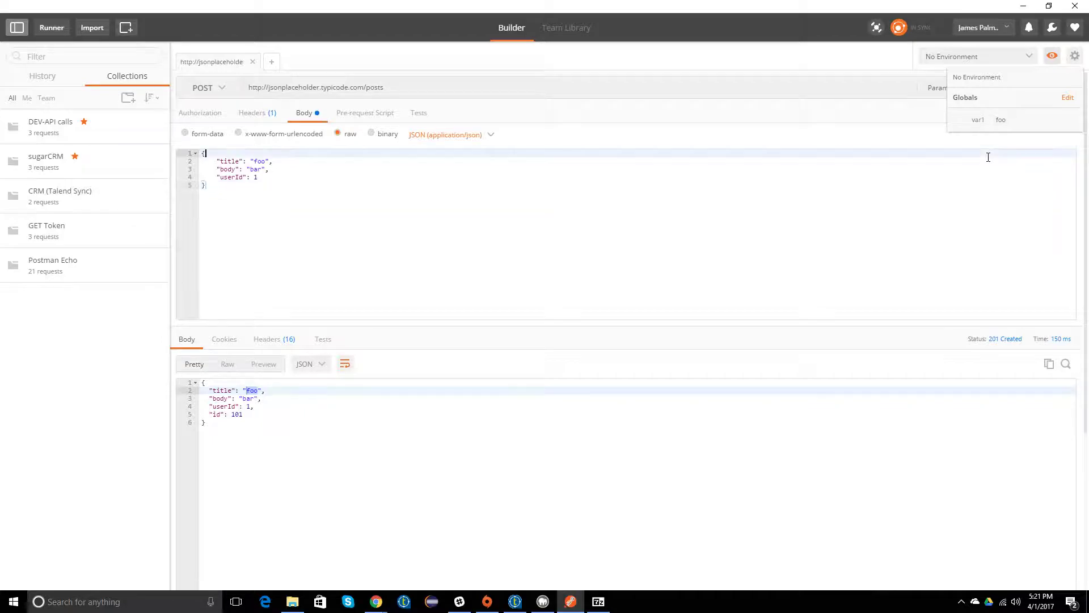
pyautogui.click(377, 271)
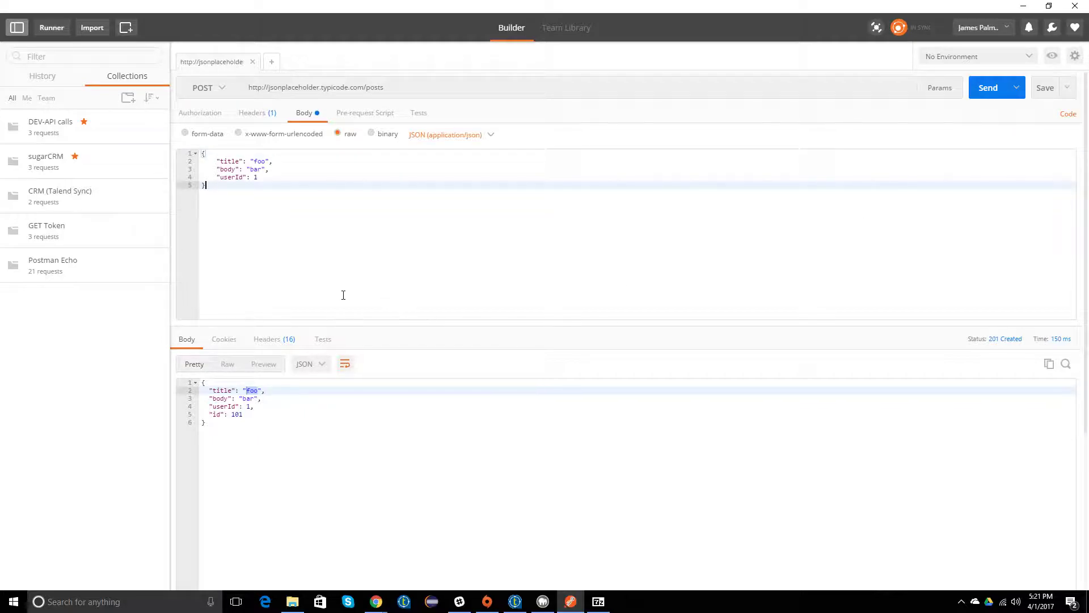
# - Examine the request's URL, headers, authorization type, body and pre-request script
pyautogui.click(393, 92)
pyautogui.click(403, 90)
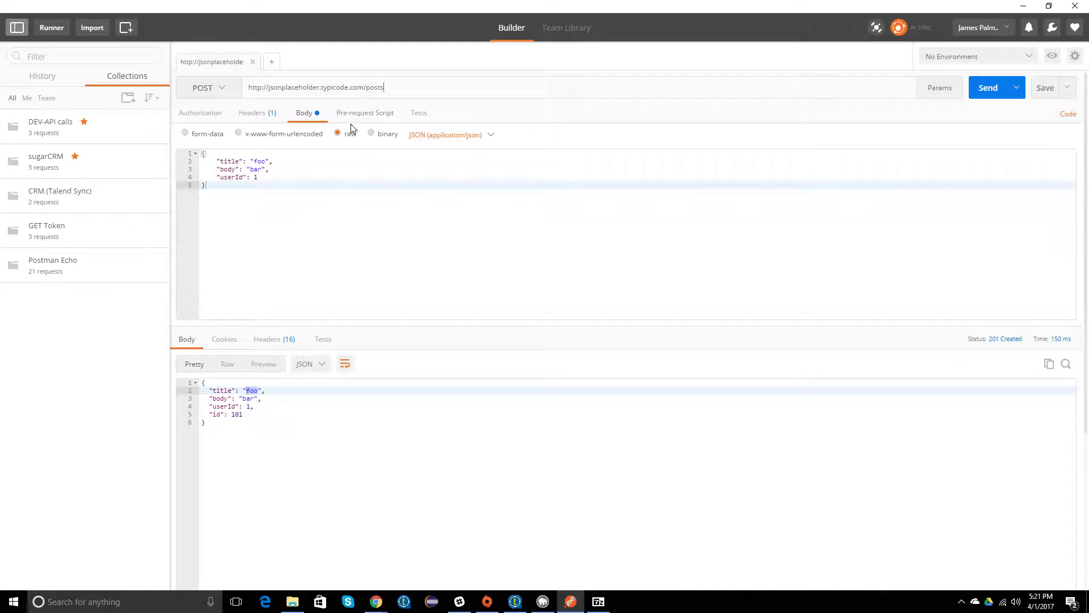
pyautogui.click(297, 206)
pyautogui.click(256, 116)
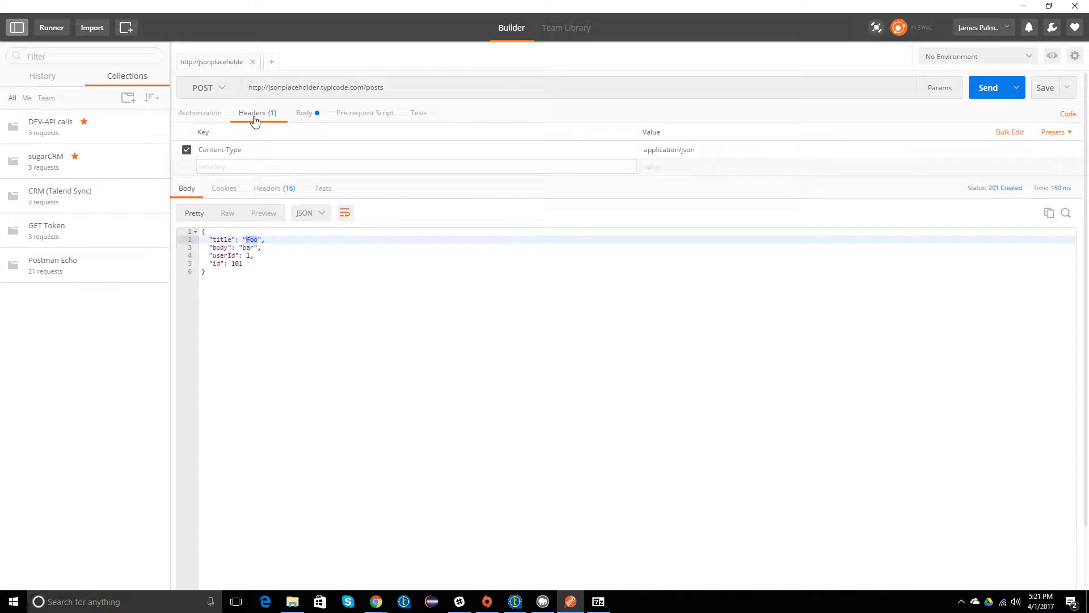
pyautogui.click(193, 113)
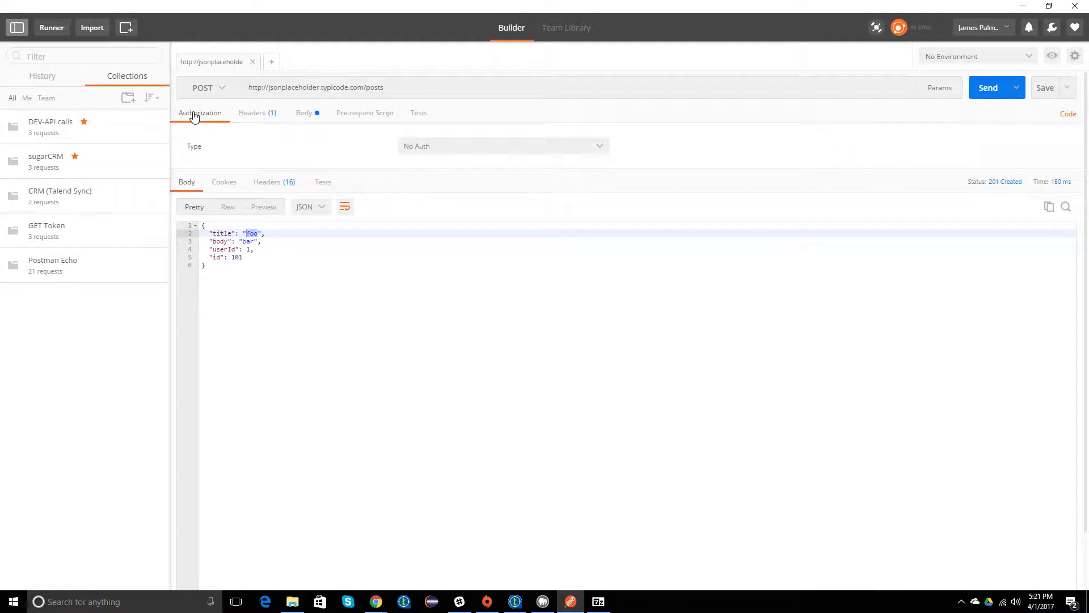
pyautogui.click(254, 121)
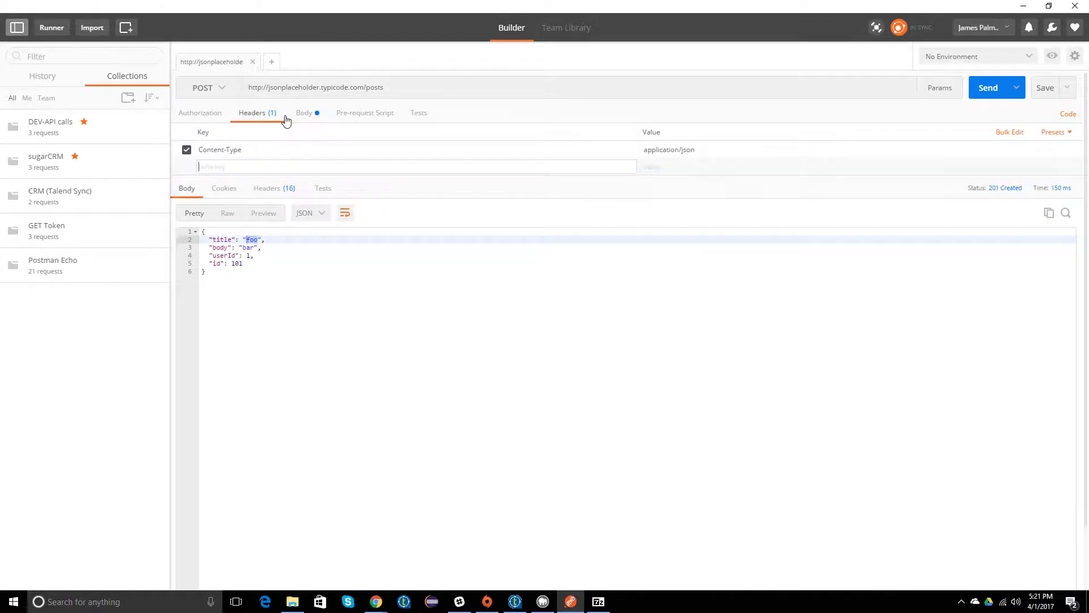
pyautogui.click(307, 117)
pyautogui.click(257, 117)
pyautogui.click(304, 91)
pyautogui.click(367, 114)
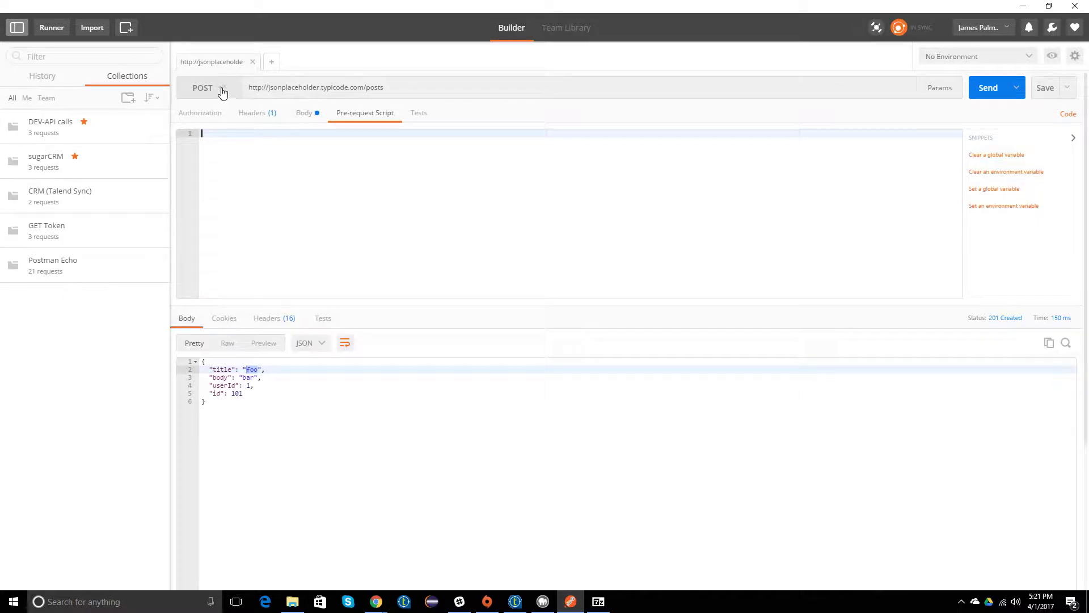
# - Look through the available HTTP methods and show the URL parameters editor for the POST request
pyautogui.click(222, 89)
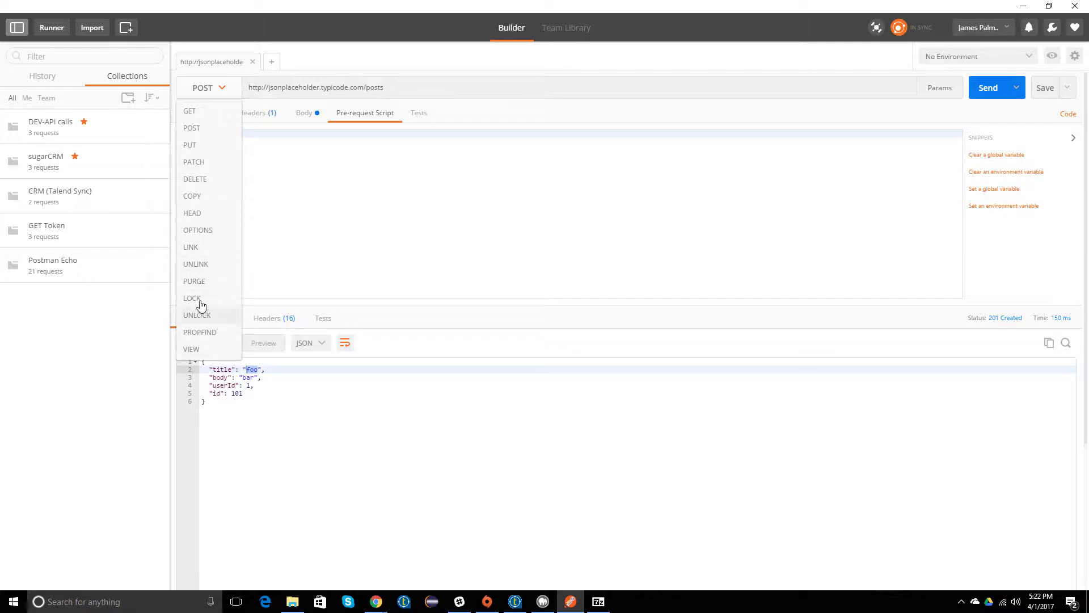
pyautogui.click(328, 222)
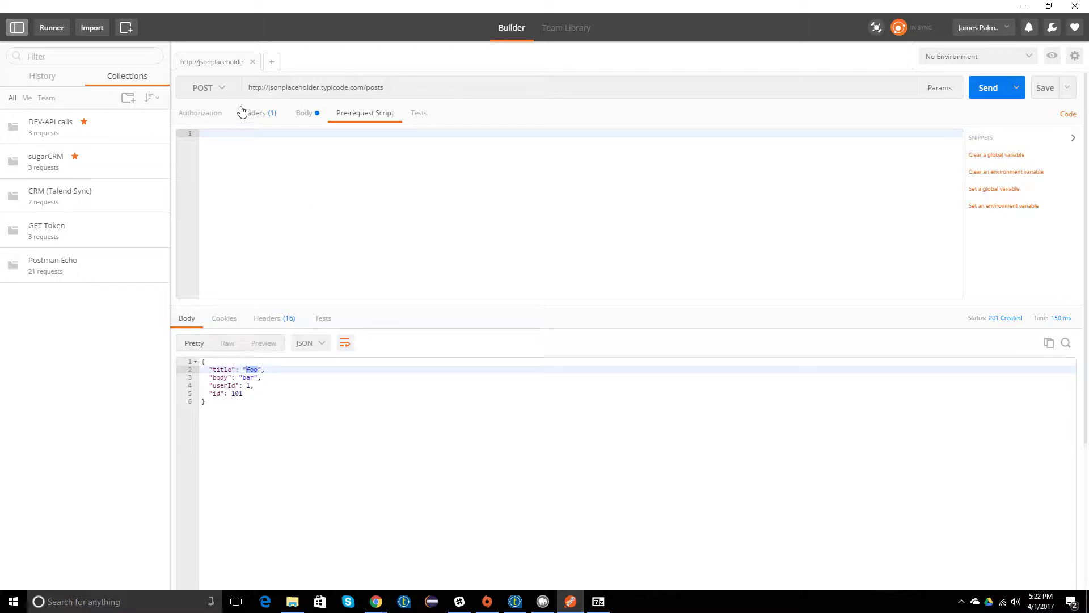
pyautogui.click(938, 92)
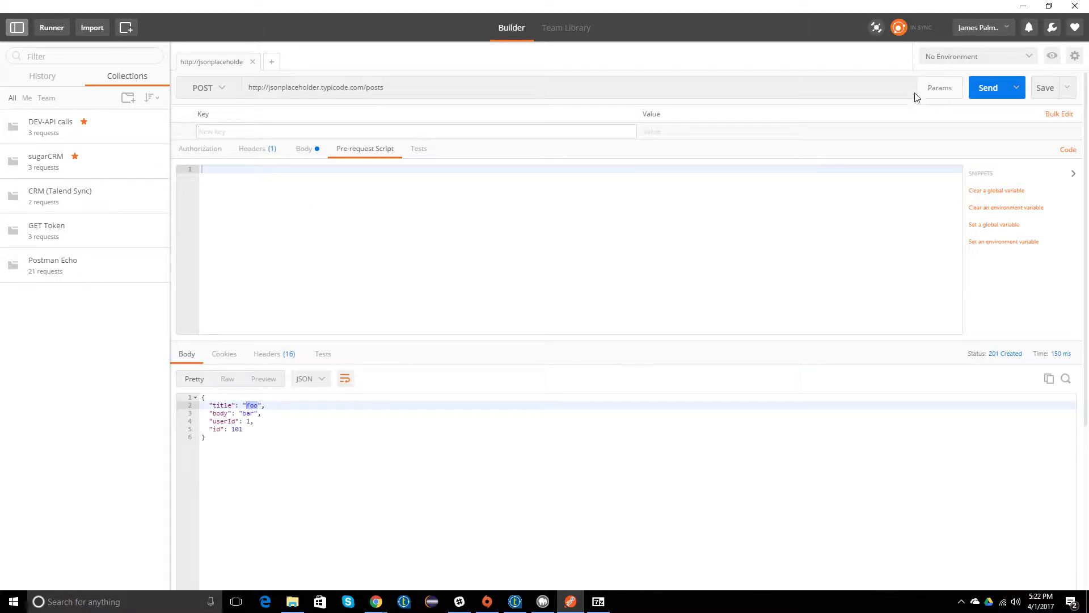
pyautogui.moveTo(401, 92); pyautogui.dragTo(244, 96)
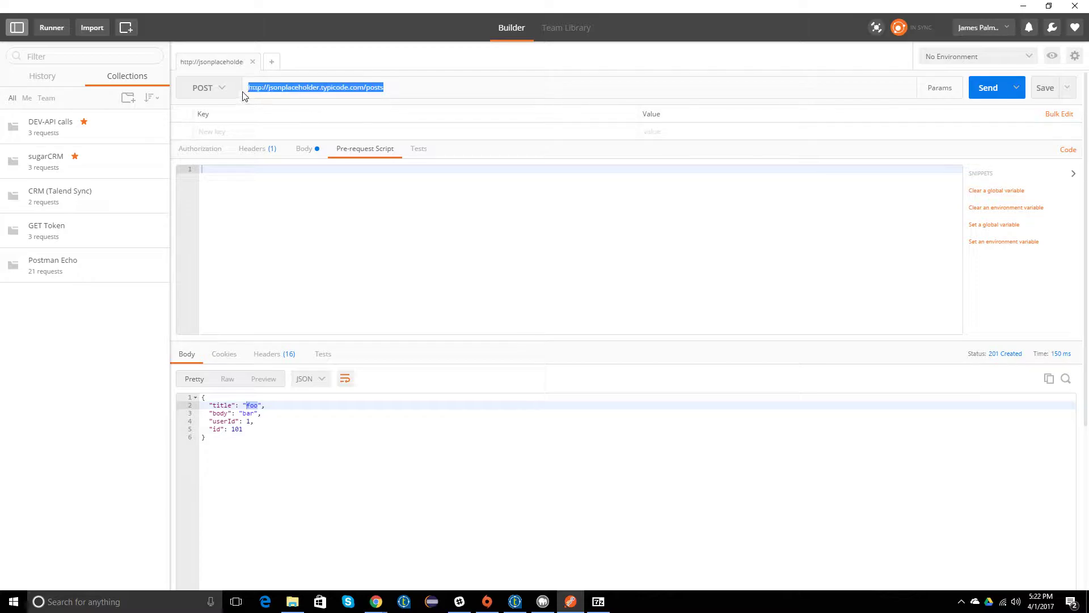
# - Change the jsonplaceholder posts request to the GET method and open three blank request tabs alongside it
pyautogui.click(224, 90)
pyautogui.click(205, 113)
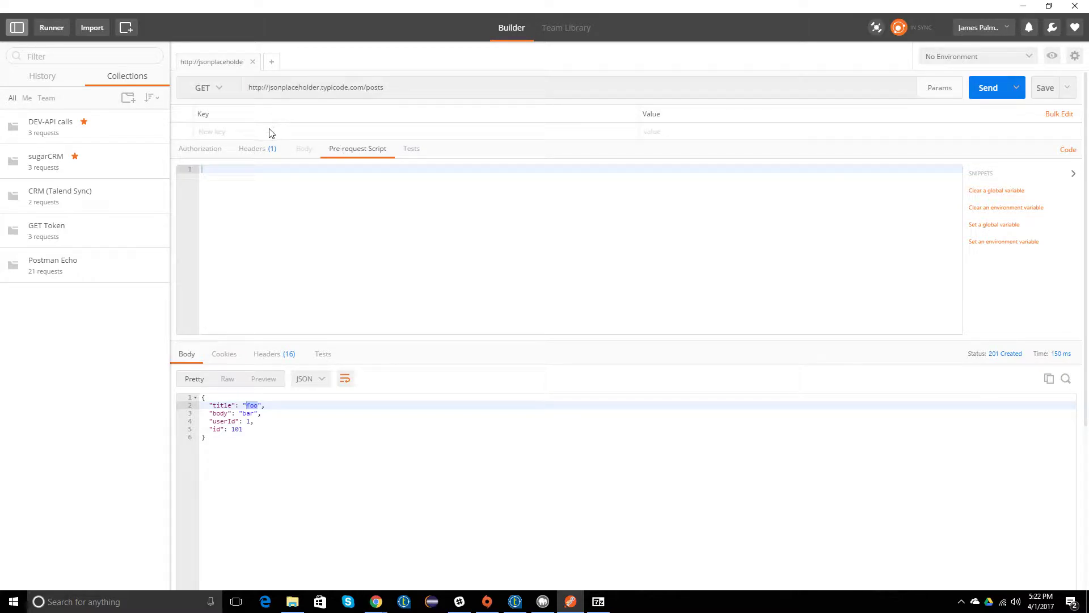
pyautogui.click(272, 61)
pyautogui.click(359, 62)
pyautogui.click(445, 62)
pyautogui.click(380, 64)
pyautogui.click(309, 95)
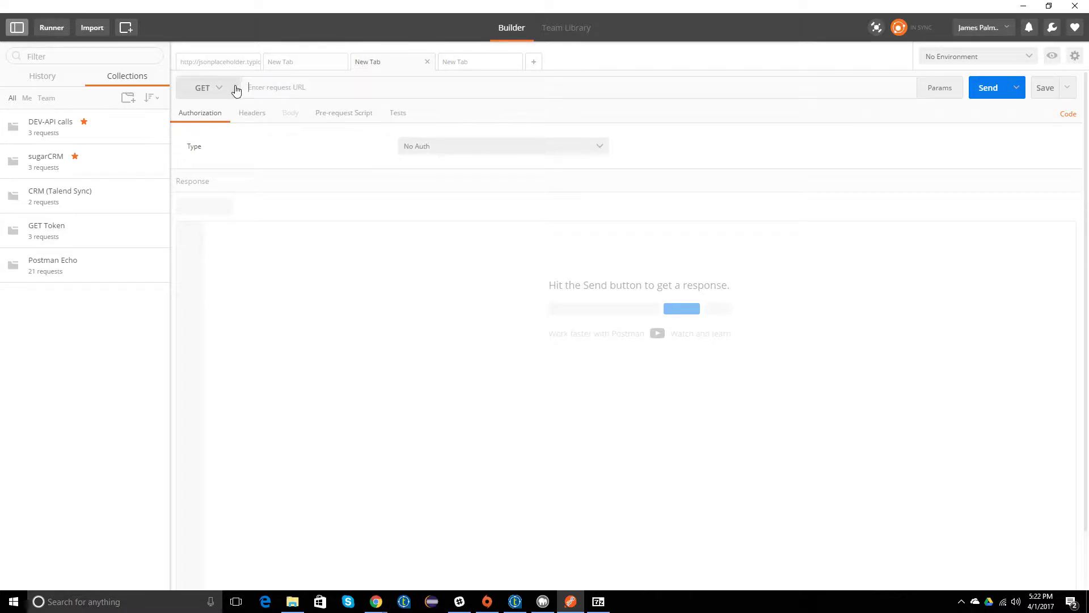
pyautogui.click(267, 170)
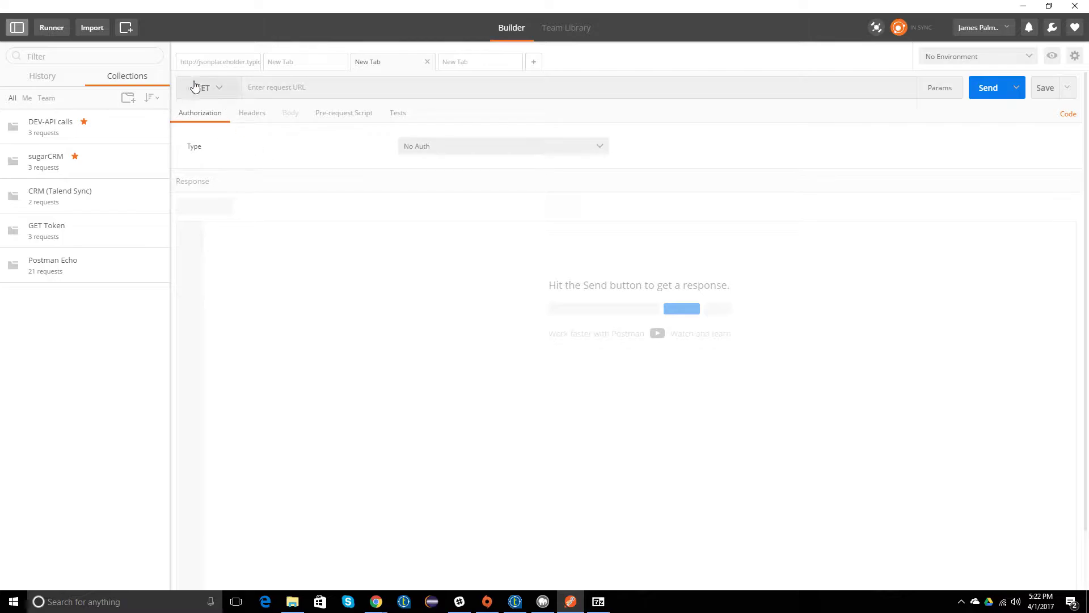
pyautogui.click(214, 62)
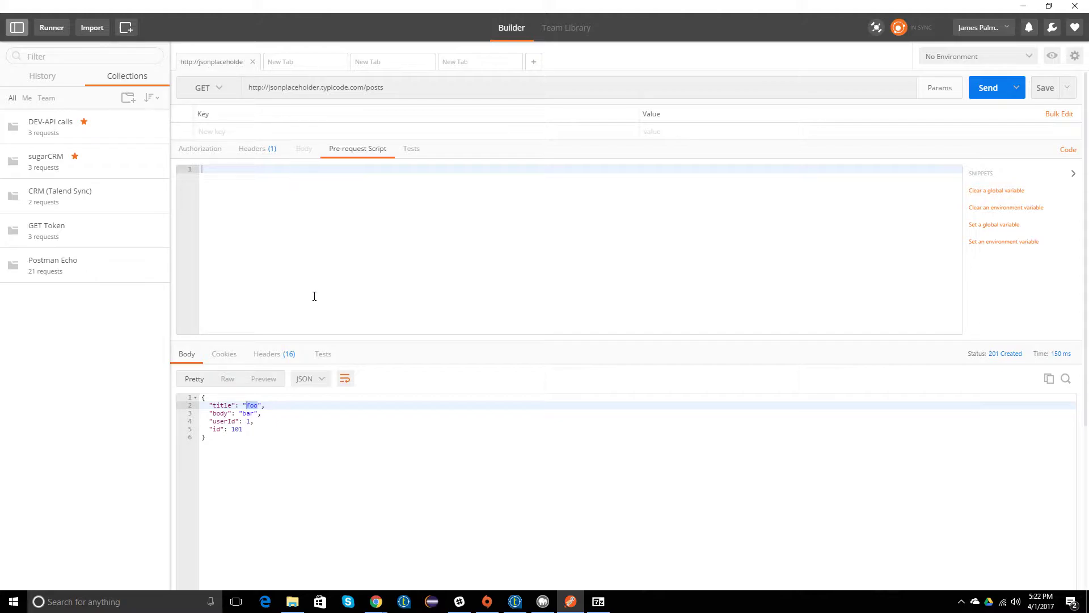
# - Look through the import options for files, folders, links and raw text without importing anything
pyautogui.click(94, 28)
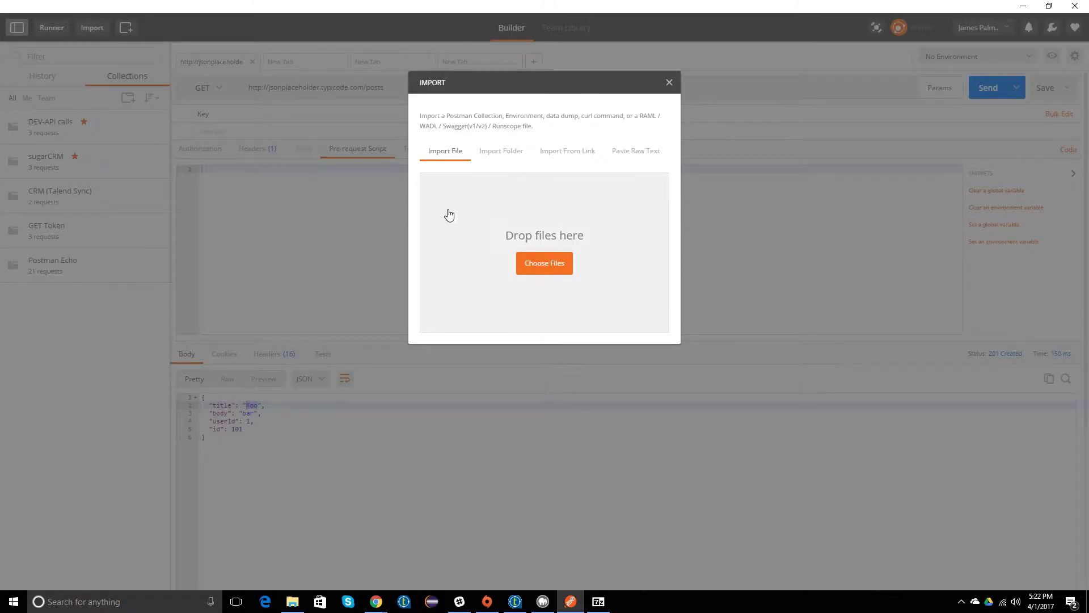
pyautogui.click(503, 154)
pyautogui.click(549, 154)
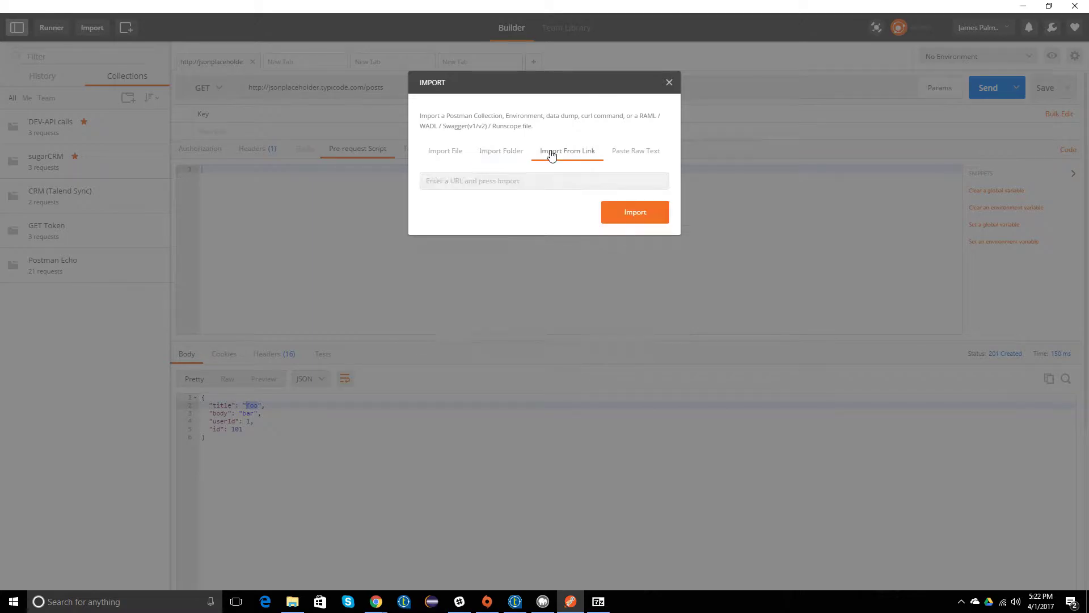
pyautogui.click(649, 158)
pyautogui.click(442, 152)
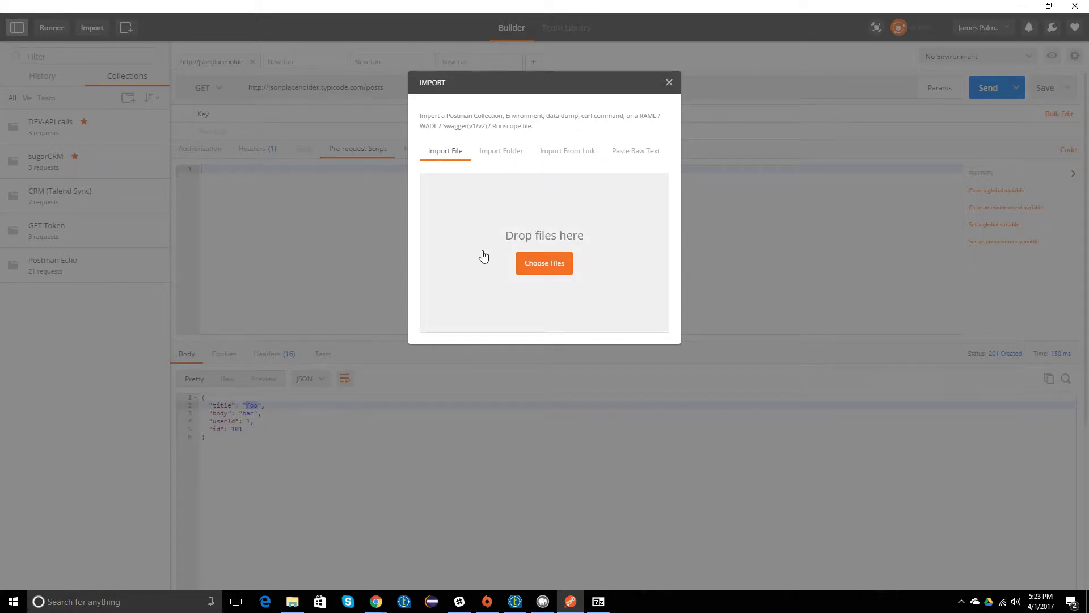
pyautogui.click(668, 82)
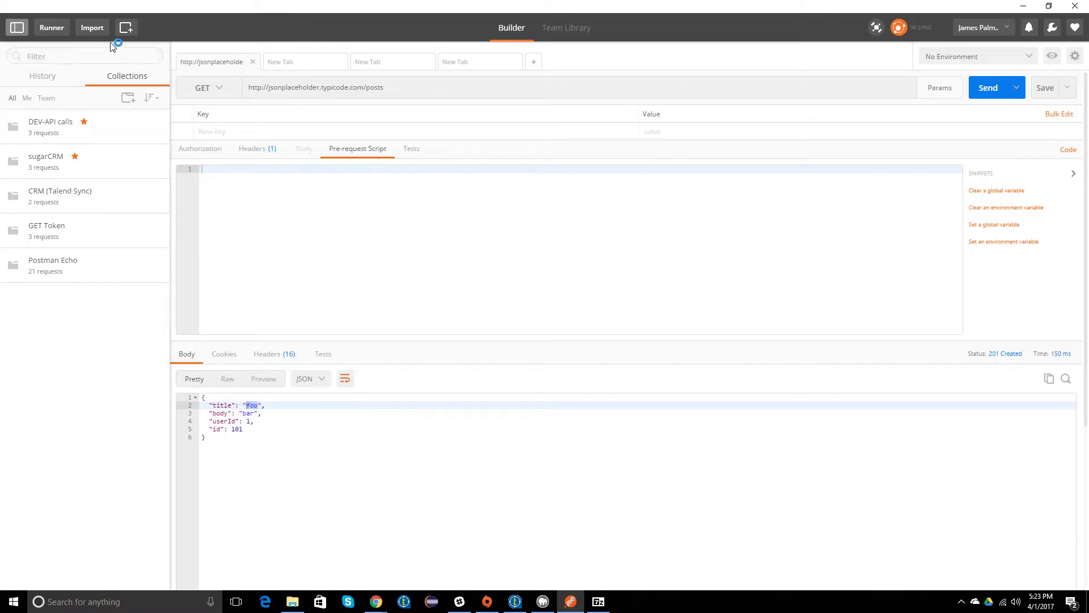
# - Open a second Postman window, move it across the screen and close it
pyautogui.click(125, 28)
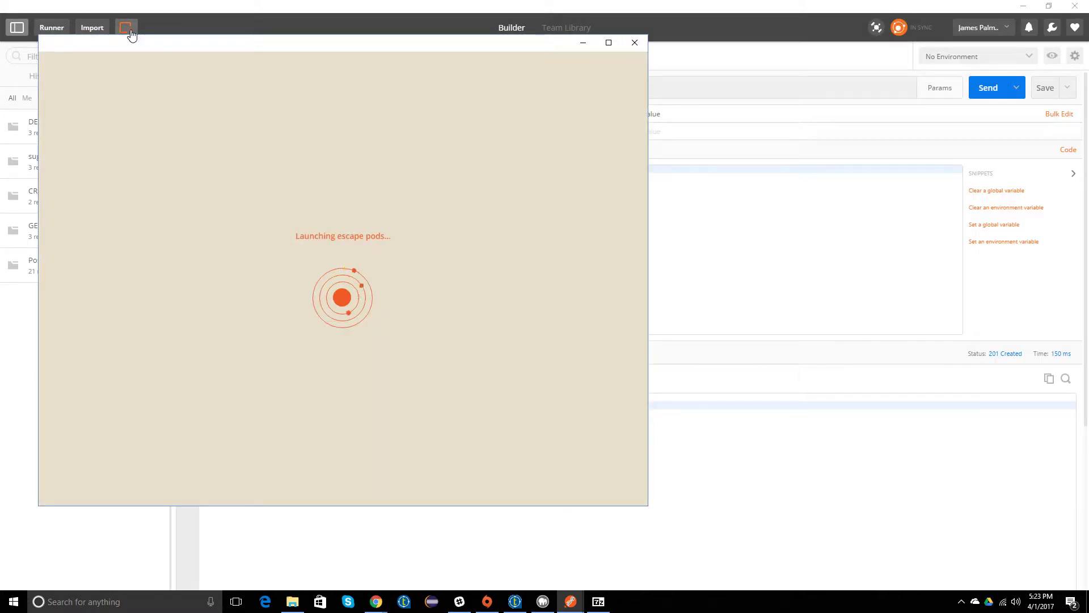
pyautogui.moveTo(244, 45); pyautogui.dragTo(356, 74)
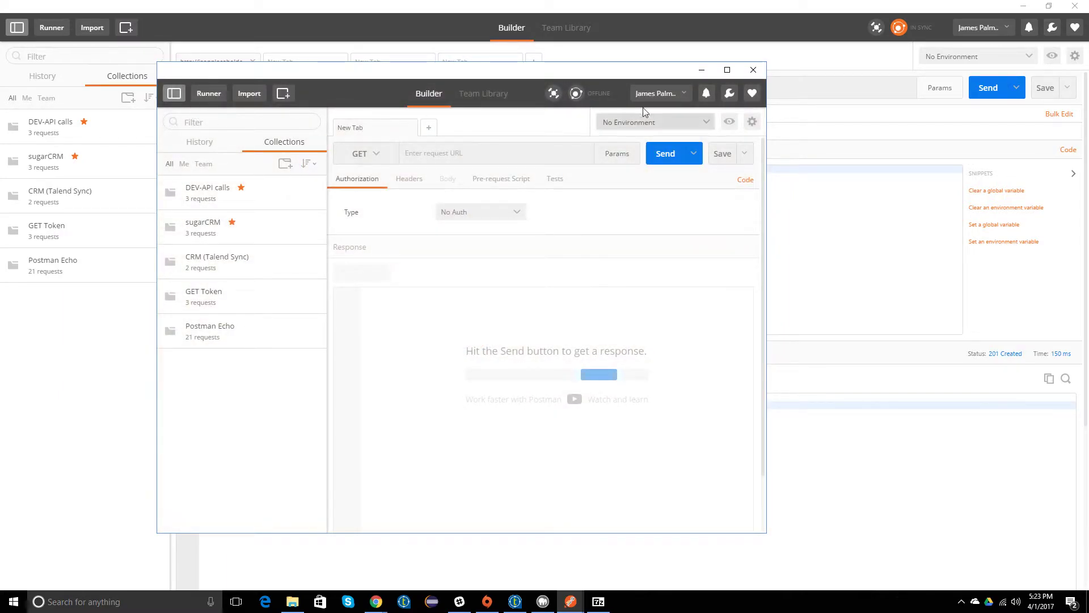
pyautogui.click(754, 70)
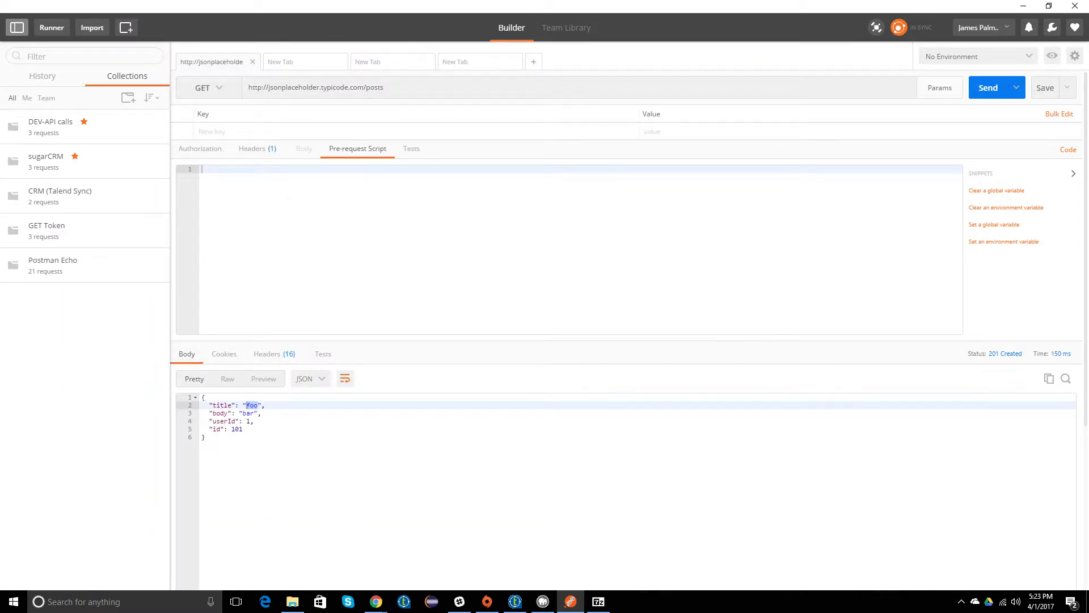
# - Hide and restore the collections sidebar, and look over the available settings and support links
pyautogui.click(18, 30)
pyautogui.click(21, 34)
pyautogui.click(1054, 30)
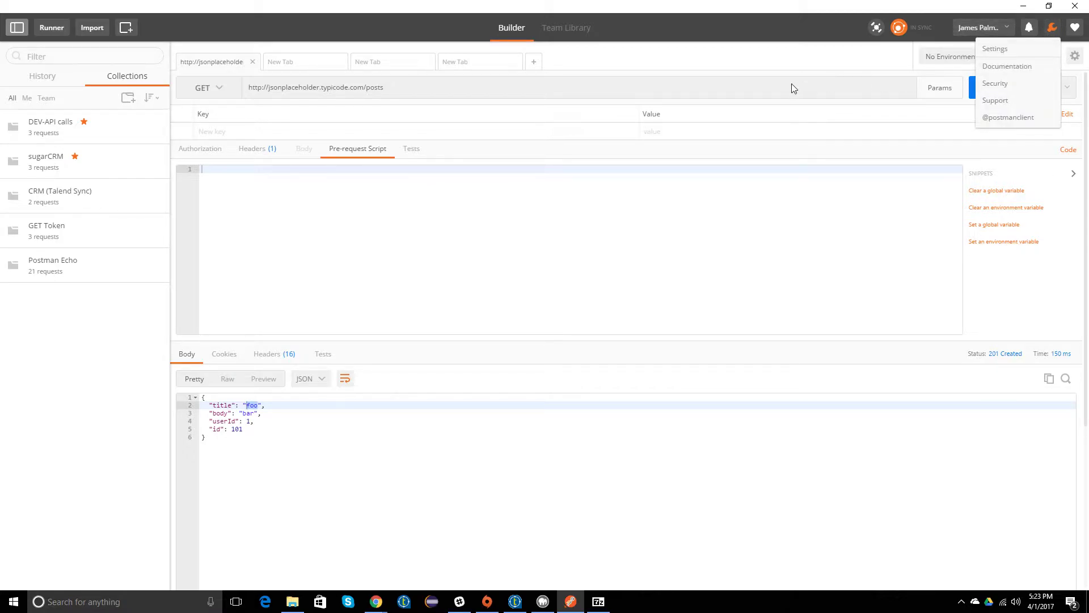
pyautogui.click(580, 60)
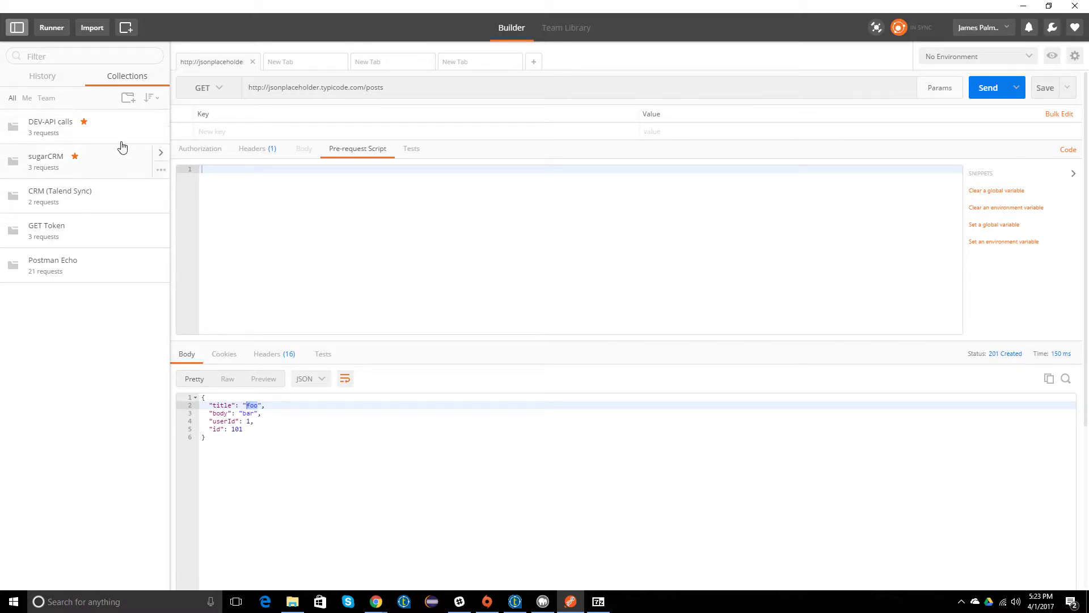
# - Switch the Postman app to the dark theme in its settings
pyautogui.click(1051, 27)
pyautogui.click(1012, 47)
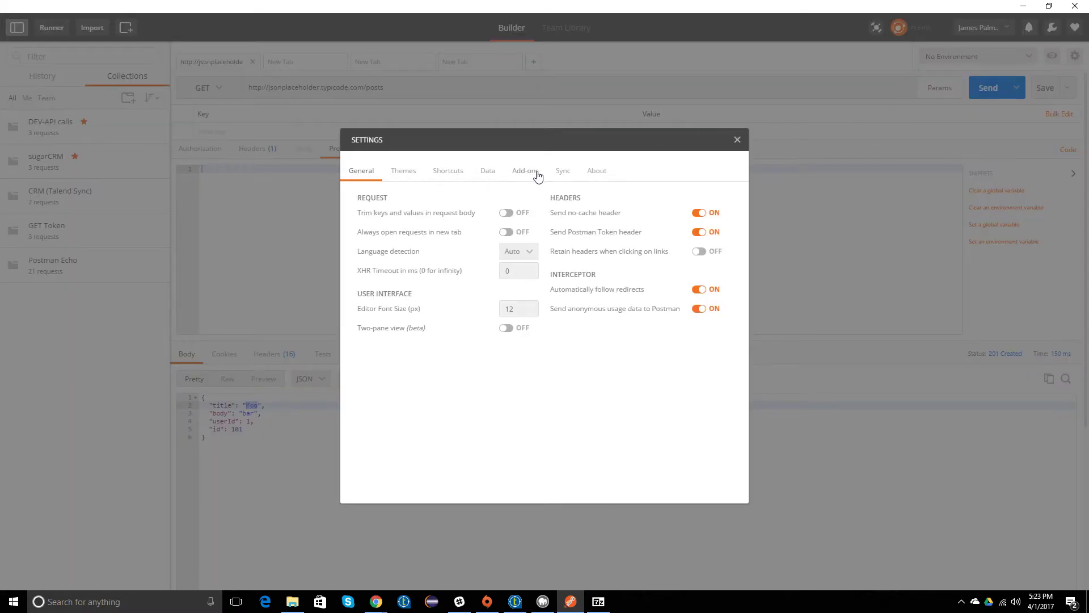
pyautogui.click(416, 173)
pyautogui.click(612, 270)
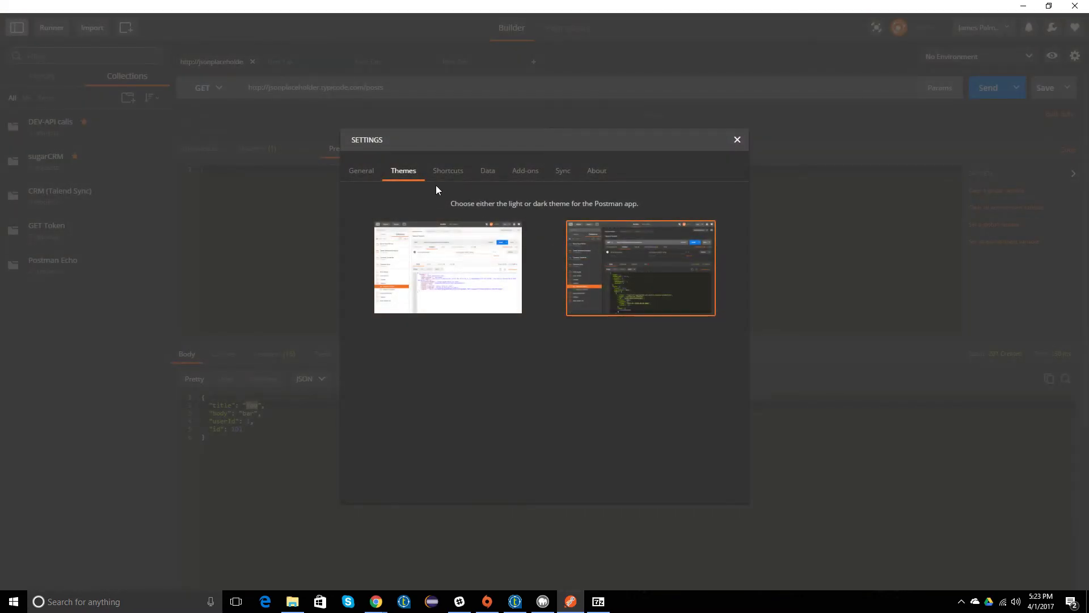
# - Review the keyboard shortcuts and the data export and import settings, and close the settings
pyautogui.click(446, 180)
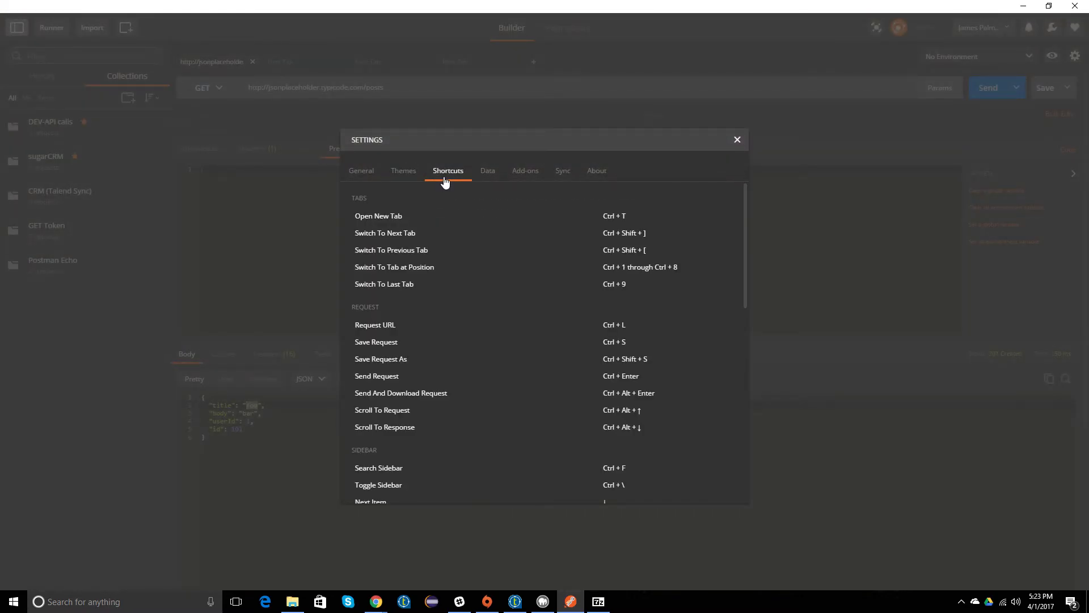
pyautogui.click(488, 172)
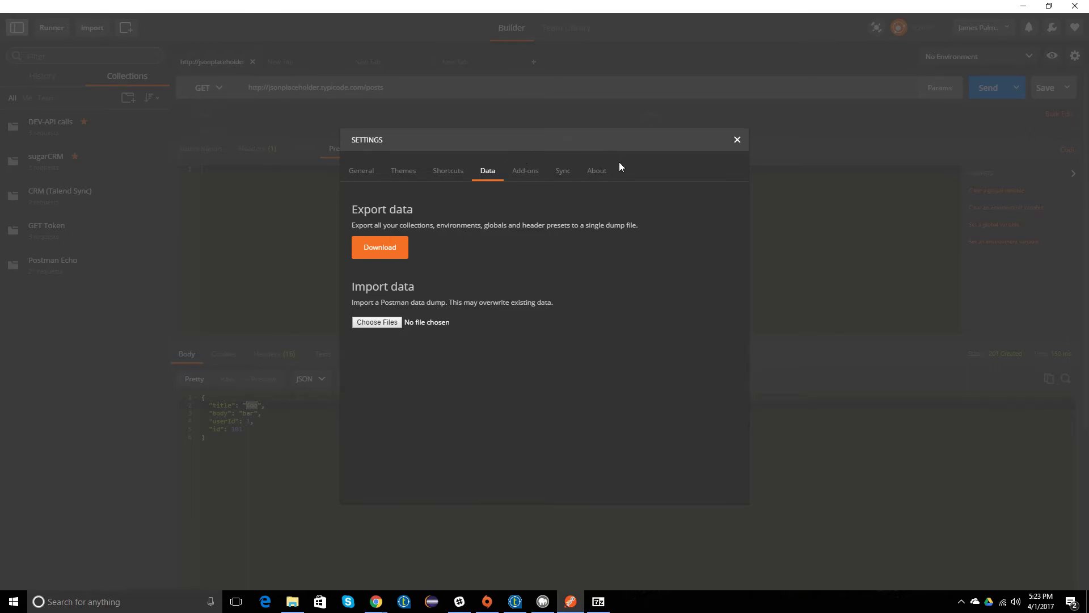
pyautogui.click(736, 140)
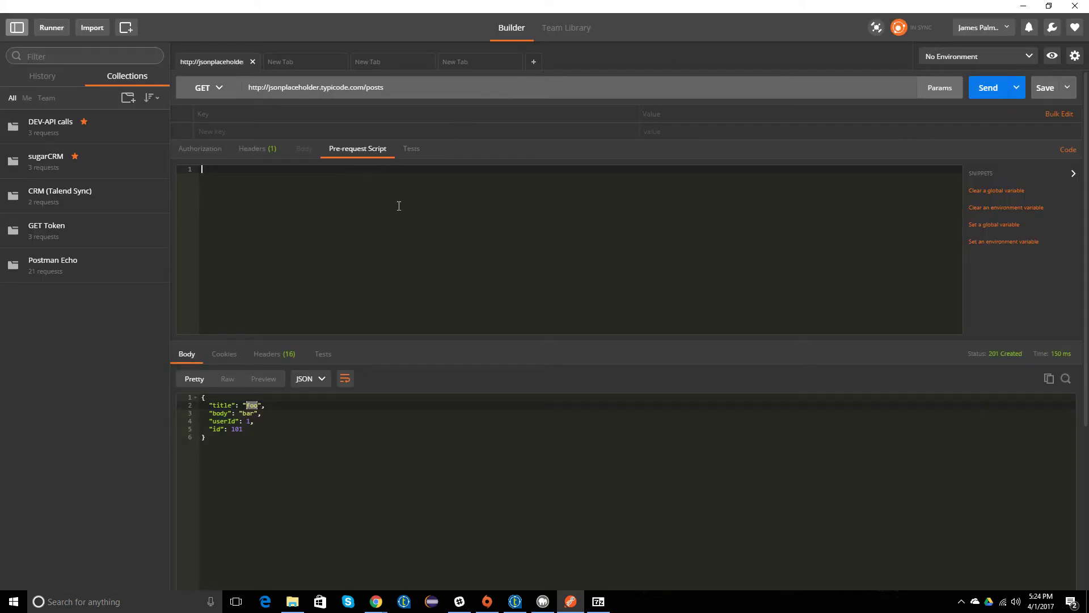
# - Show the test results section of the posts request's response
pyautogui.click(323, 354)
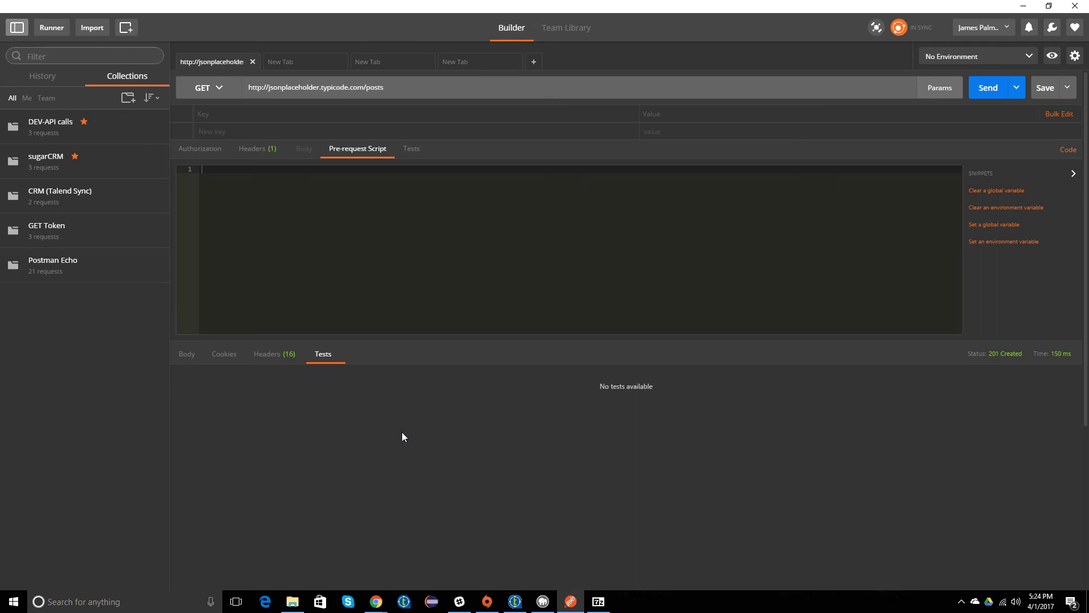
pyautogui.hotkey('alt', 'z')
pyautogui.click(539, 209)
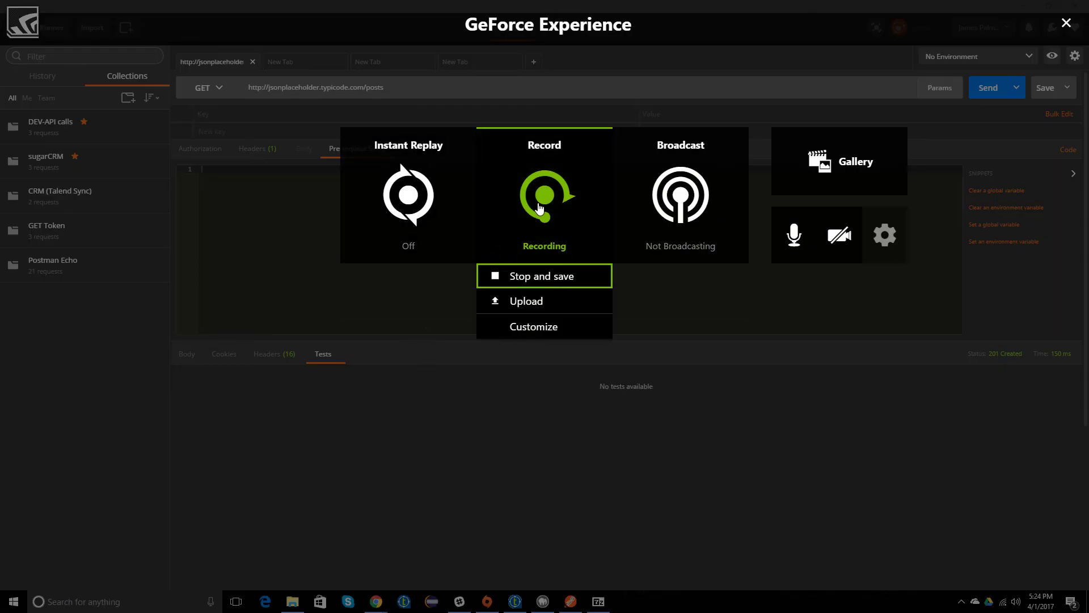